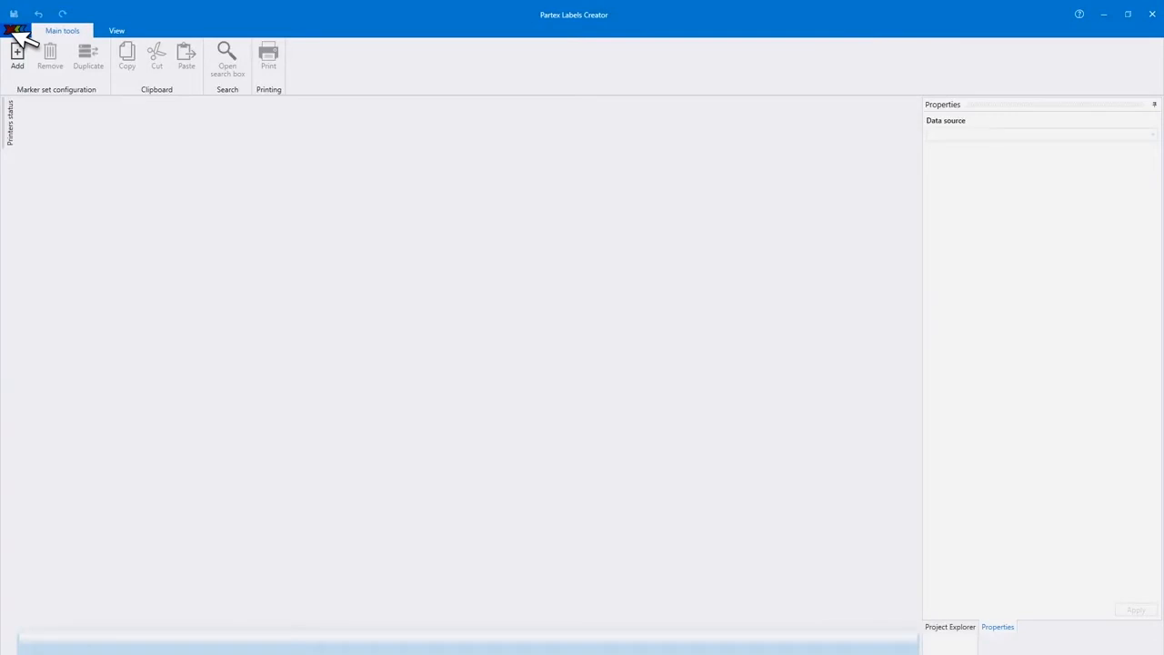
Start a new marker set and filter the products to the LASER printing device and the A4 SHEETS LABELS family.
{"action": "left_click", "coordinate": [19, 33]}
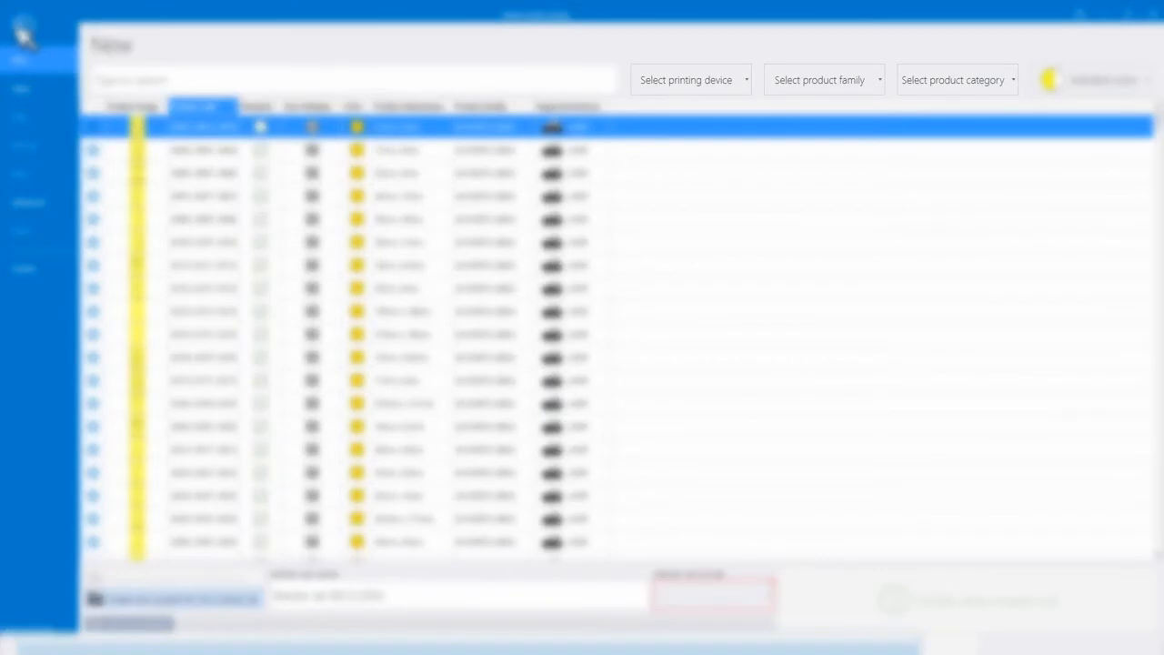
{"action": "left_click", "coordinate": [689, 82]}
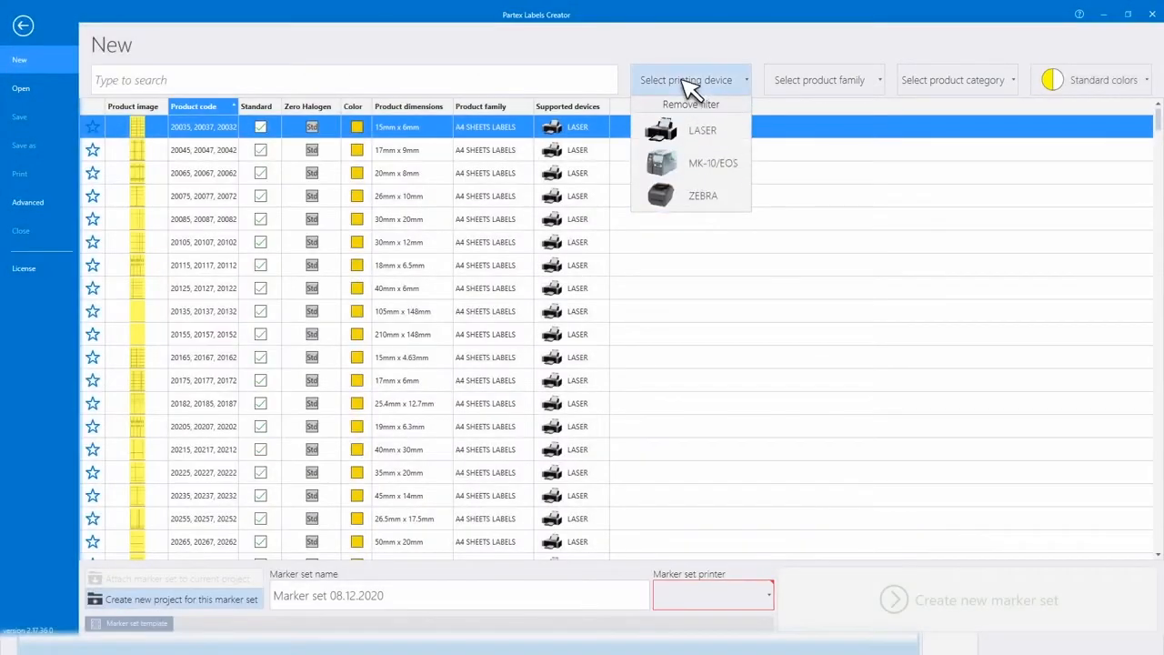
{"action": "left_click", "coordinate": [702, 137]}
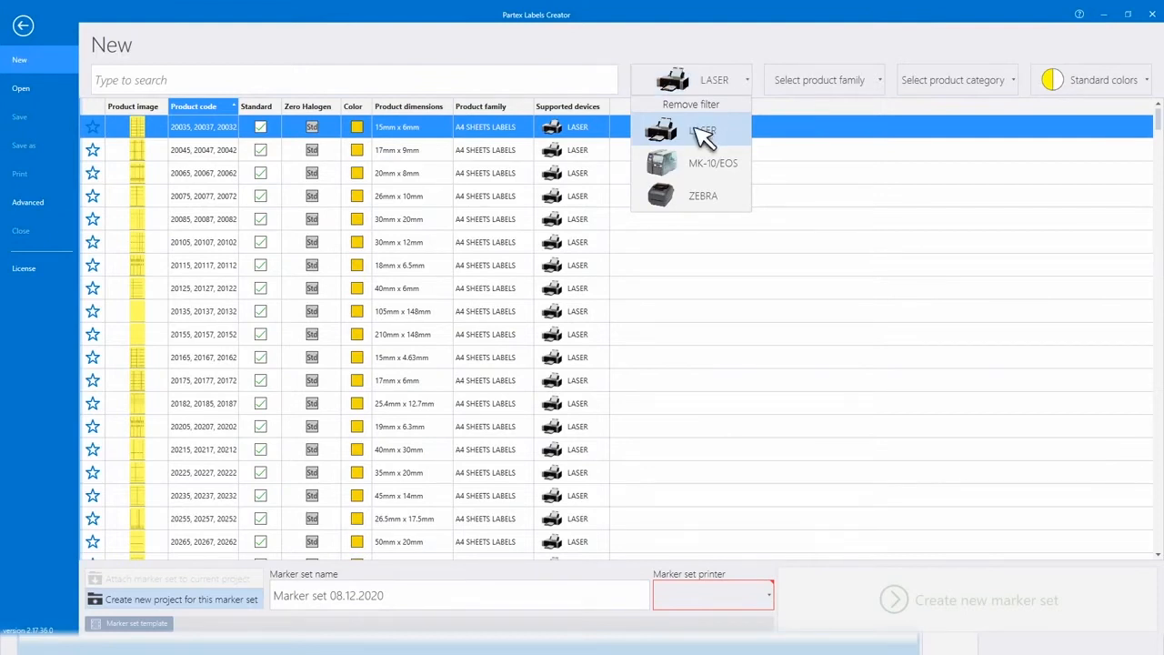
{"action": "left_click", "coordinate": [820, 83]}
{"action": "left_click", "coordinate": [843, 136]}
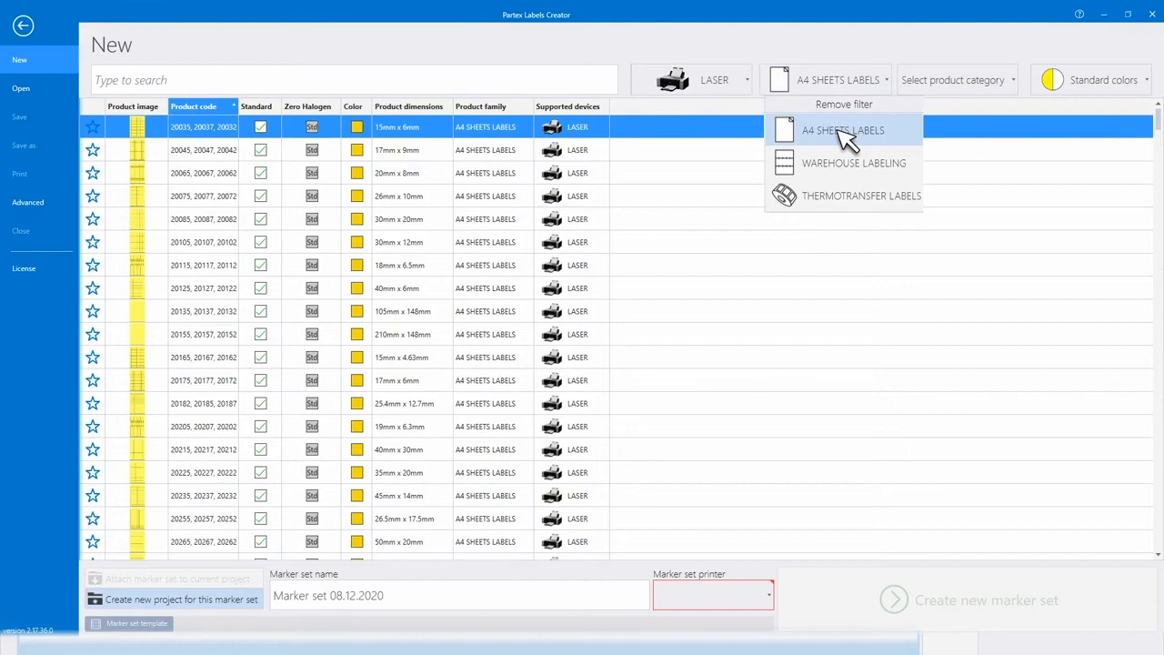
Search the product list for code 20465 and preview its label sheet.
{"action": "left_click", "coordinate": [98, 82]}
{"action": "type", "text": "20465"}
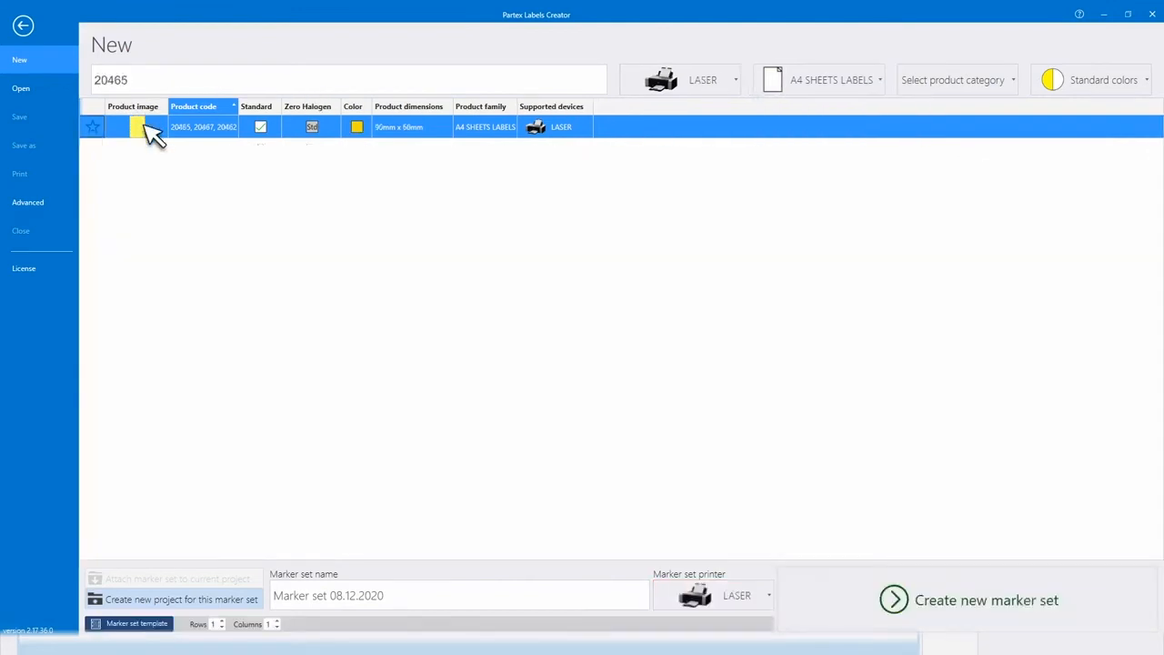
{"action": "mouse_move", "coordinate": [148, 130]}
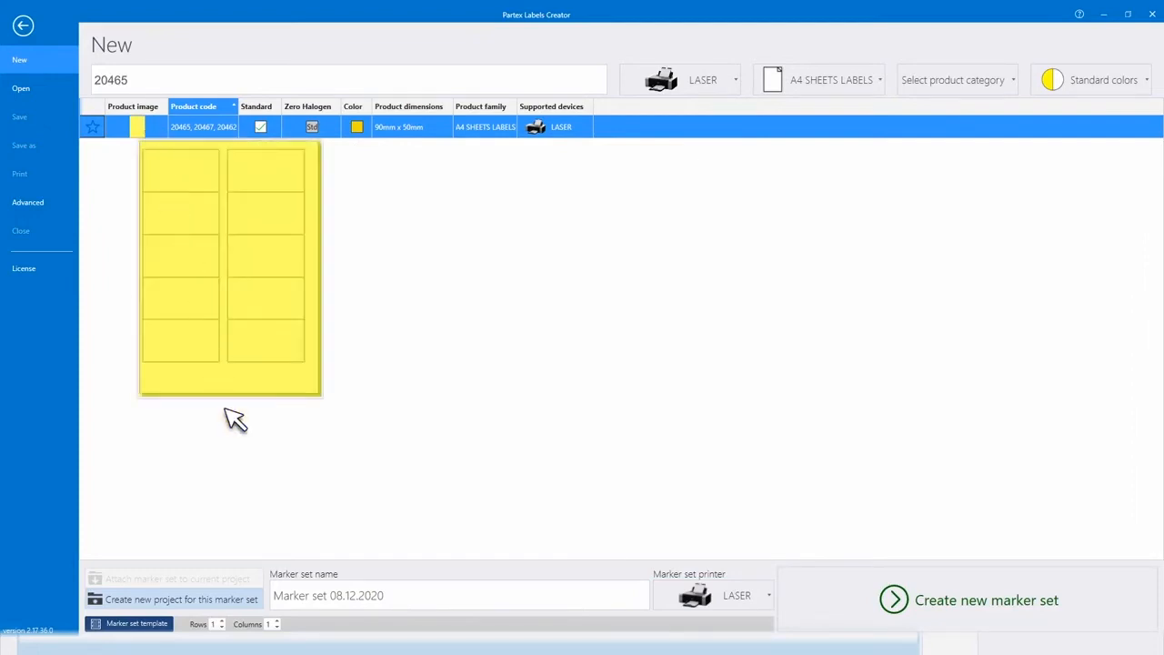
Create the marker set as "Sample label design" and save its new project in the Test folder under the same name.
{"action": "left_click", "coordinate": [284, 600]}
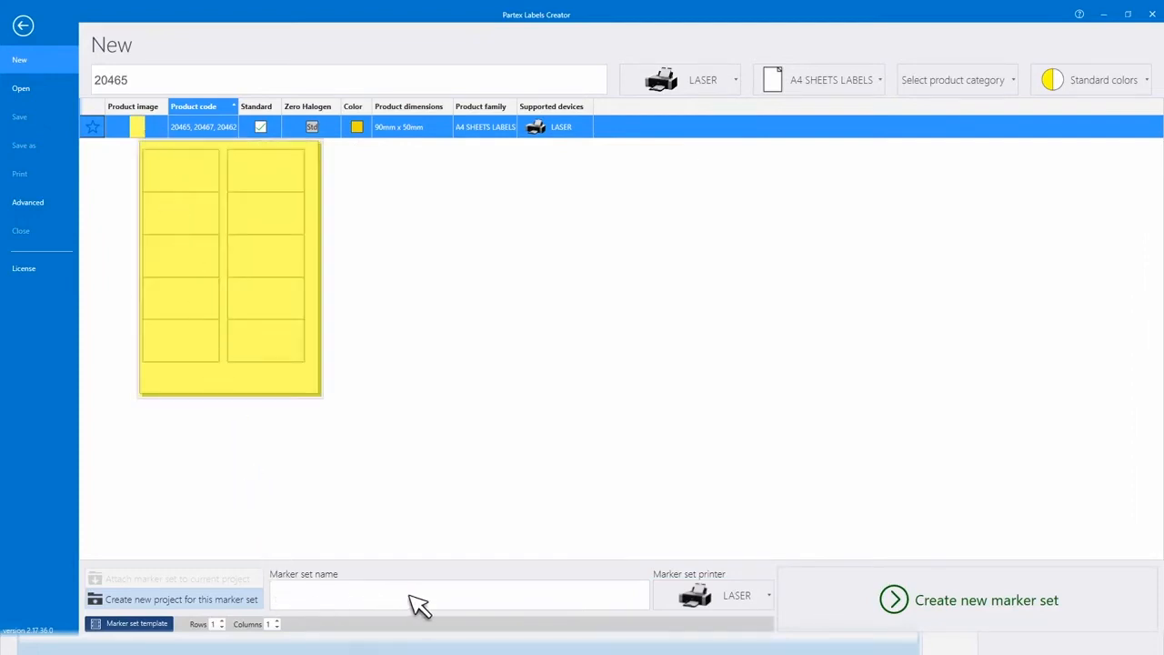
{"action": "type", "text": "Sample label design"}
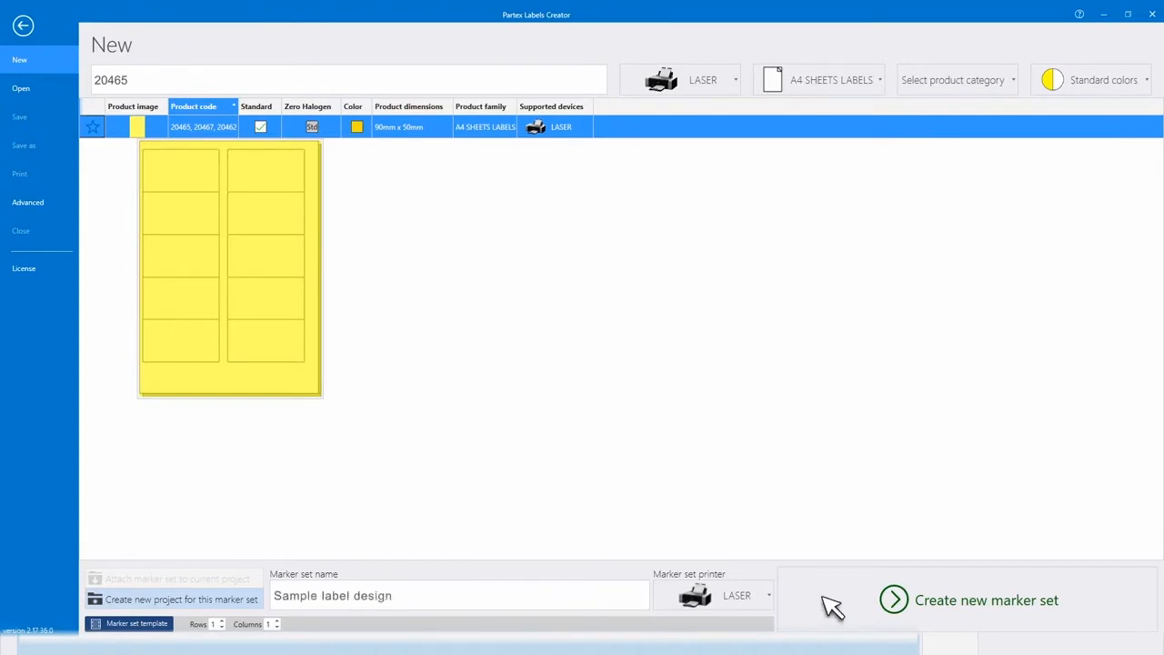
{"action": "left_click", "coordinate": [1041, 606]}
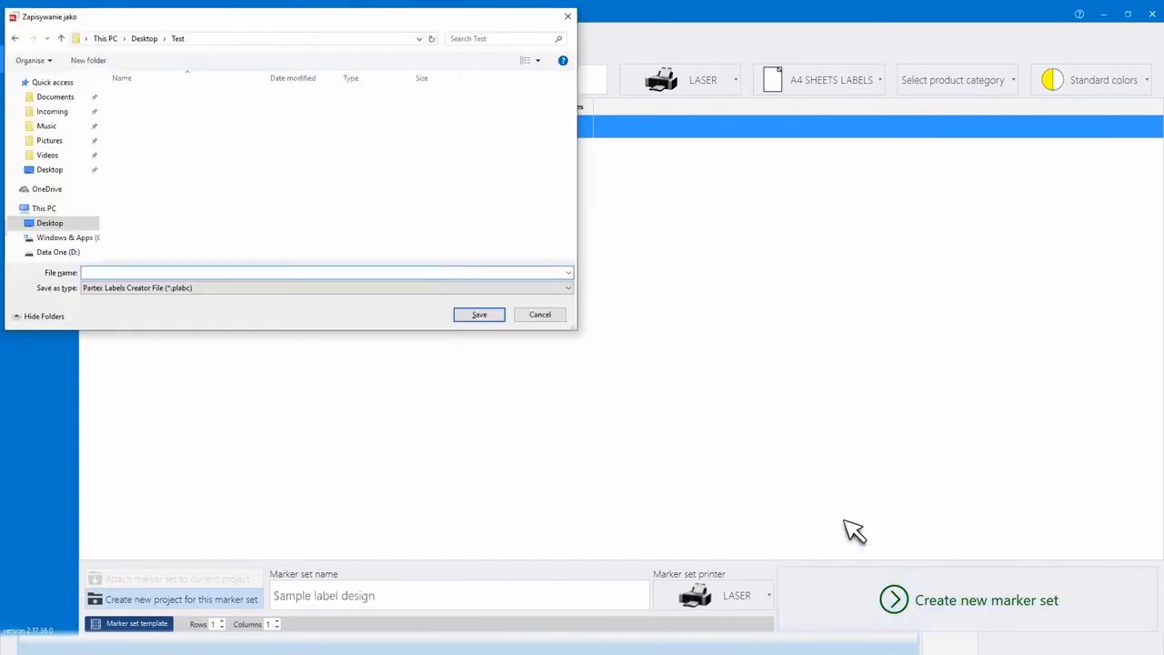
{"action": "type", "text": "Sample label design"}
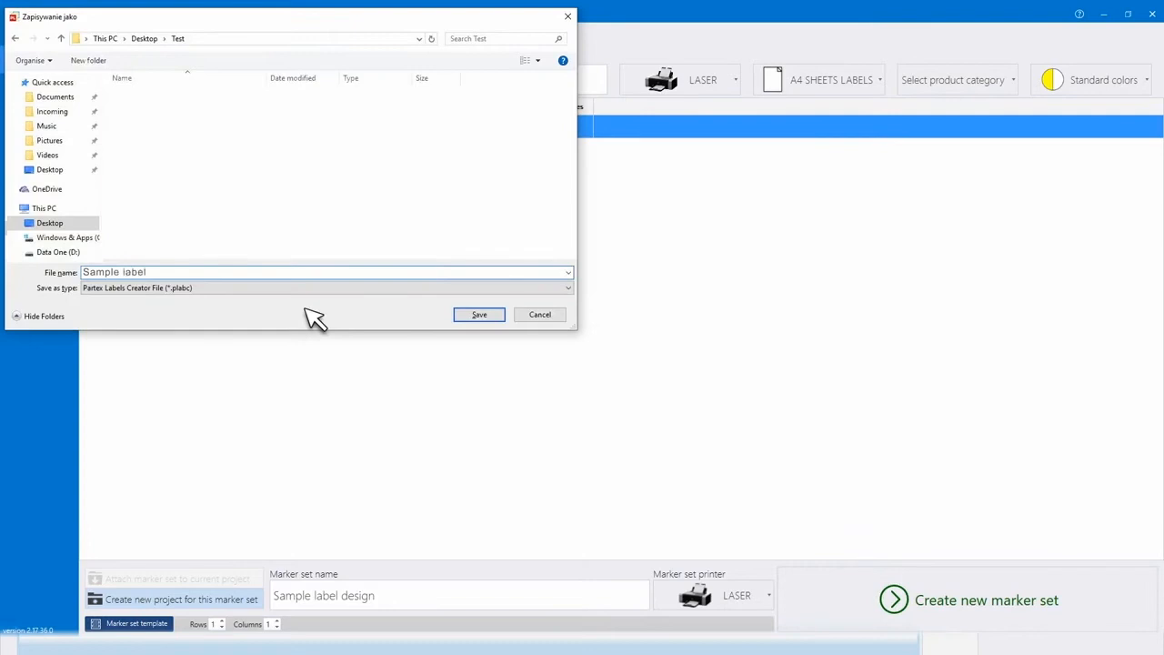
{"action": "left_click", "coordinate": [479, 315]}
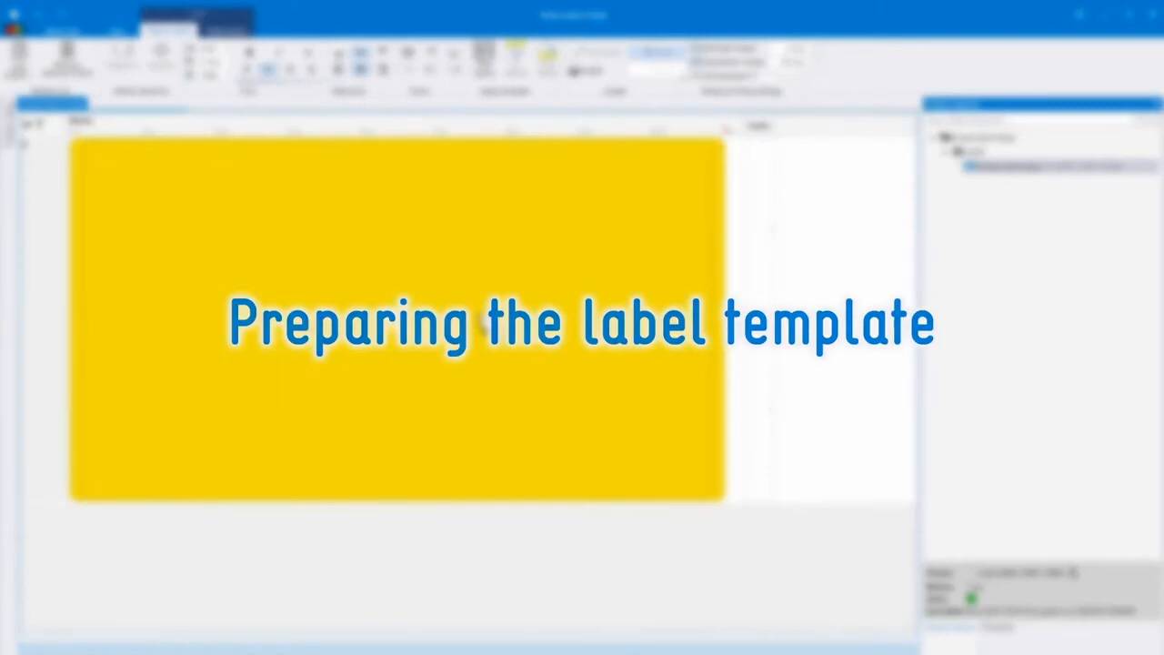
Open the marker layout for editing and set both the left/right and top/bottom margins to 3 mm.
{"action": "left_click", "coordinate": [484, 56]}
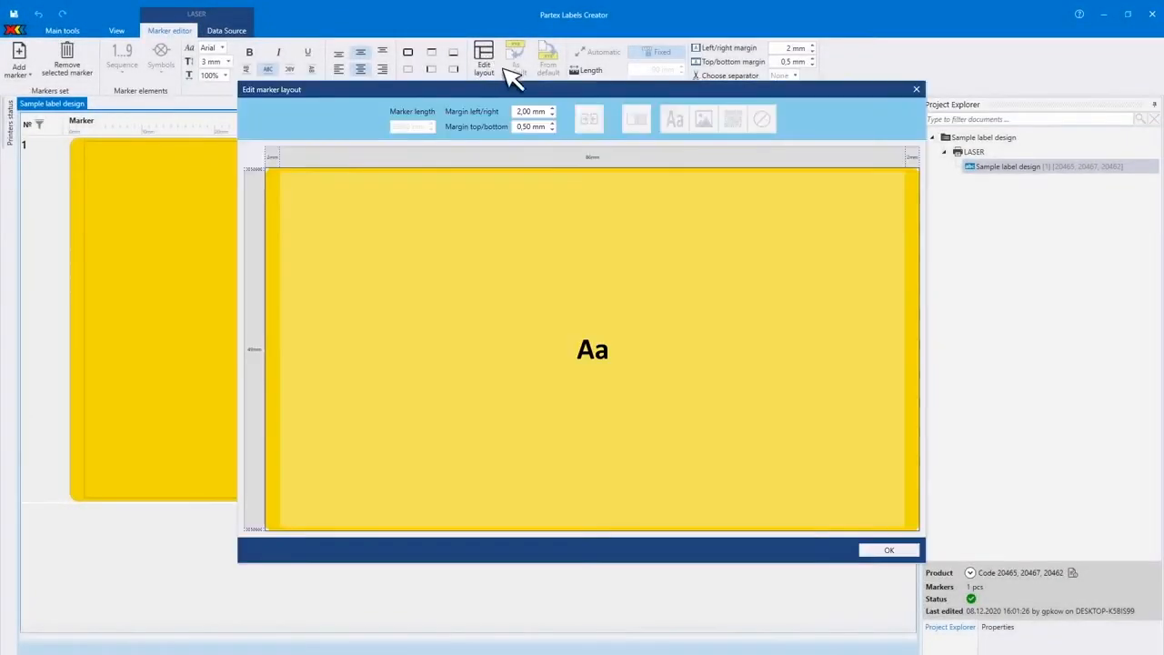
{"action": "left_click", "coordinate": [549, 112]}
{"action": "left_click", "coordinate": [551, 109]}
{"action": "left_click", "coordinate": [551, 109]}
{"action": "left_click", "coordinate": [551, 123]}
{"action": "left_click", "coordinate": [551, 123]}
{"action": "left_click", "coordinate": [551, 123]}
{"action": "left_click", "coordinate": [550, 123]}
{"action": "left_click", "coordinate": [551, 122]}
{"action": "left_click", "coordinate": [550, 124]}
{"action": "left_click", "coordinate": [551, 123]}
{"action": "left_click", "coordinate": [551, 124]}
{"action": "left_click", "coordinate": [551, 124]}
{"action": "left_click", "coordinate": [551, 124]}
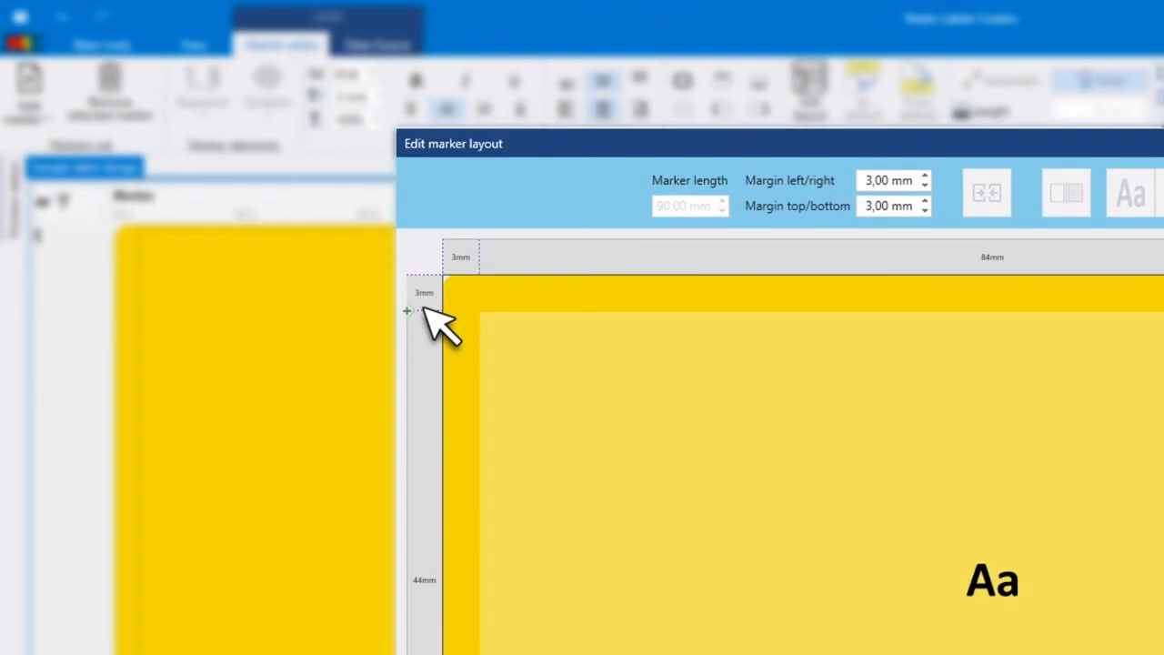
Divide the marker into six rows and two columns, with the left column 49 mm and the right column 35 mm wide.
{"action": "left_click", "coordinate": [424, 309]}
{"action": "left_click", "coordinate": [423, 309]}
{"action": "left_click", "coordinate": [423, 309]}
{"action": "left_click", "coordinate": [423, 309]}
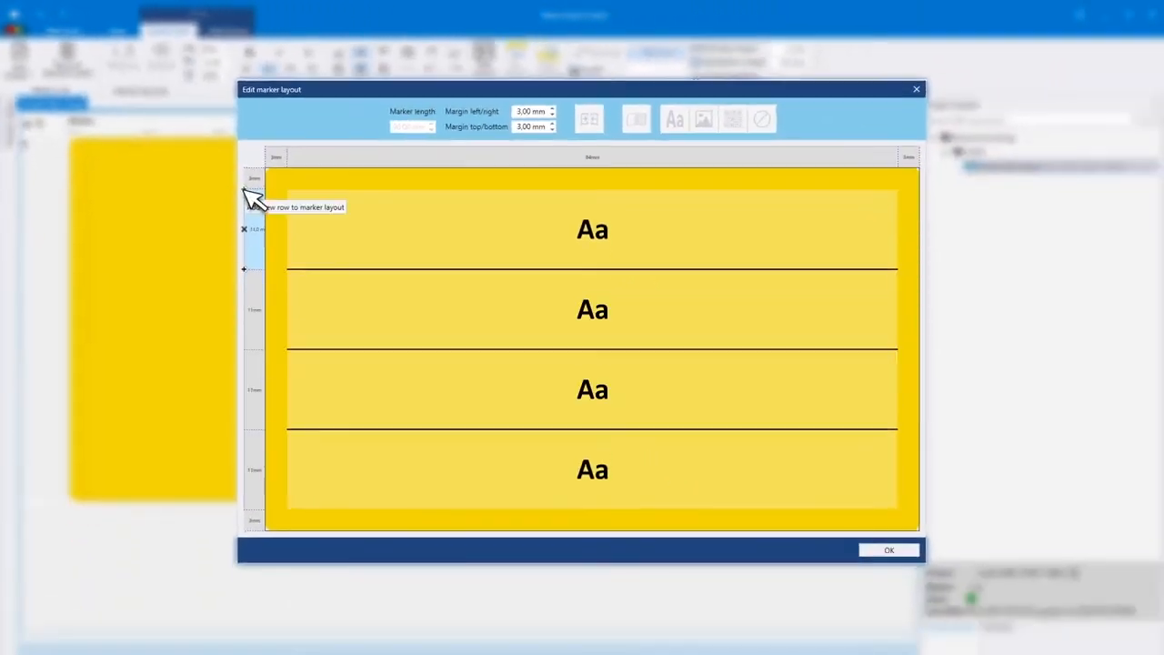
{"action": "left_click", "coordinate": [252, 197]}
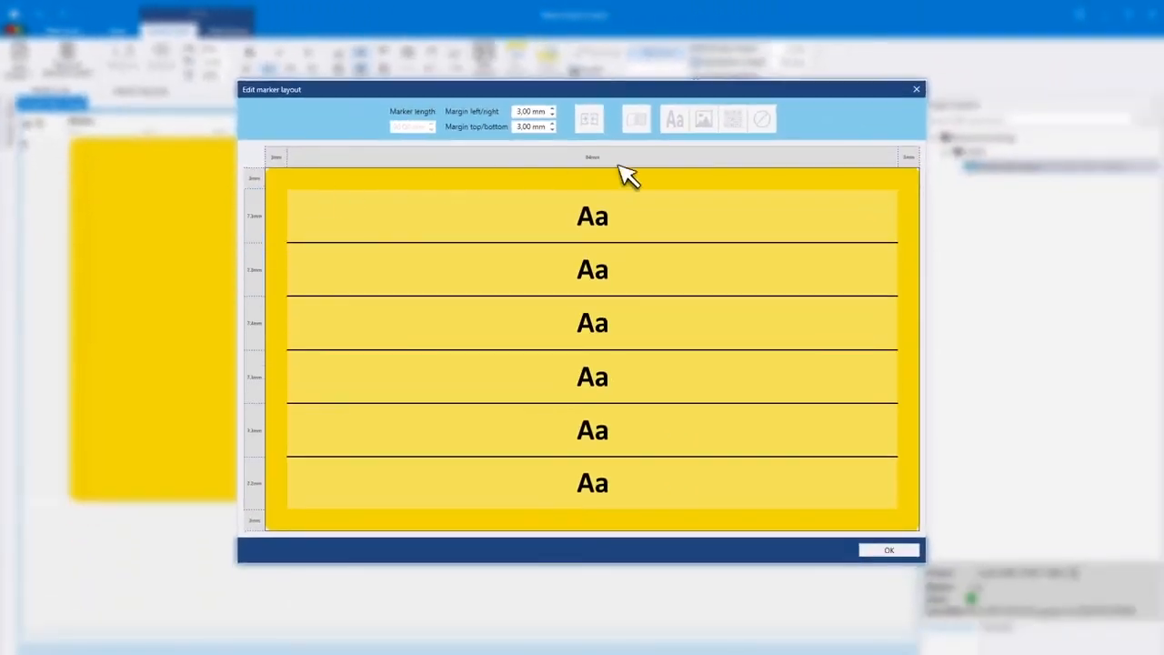
{"action": "left_click", "coordinate": [904, 156]}
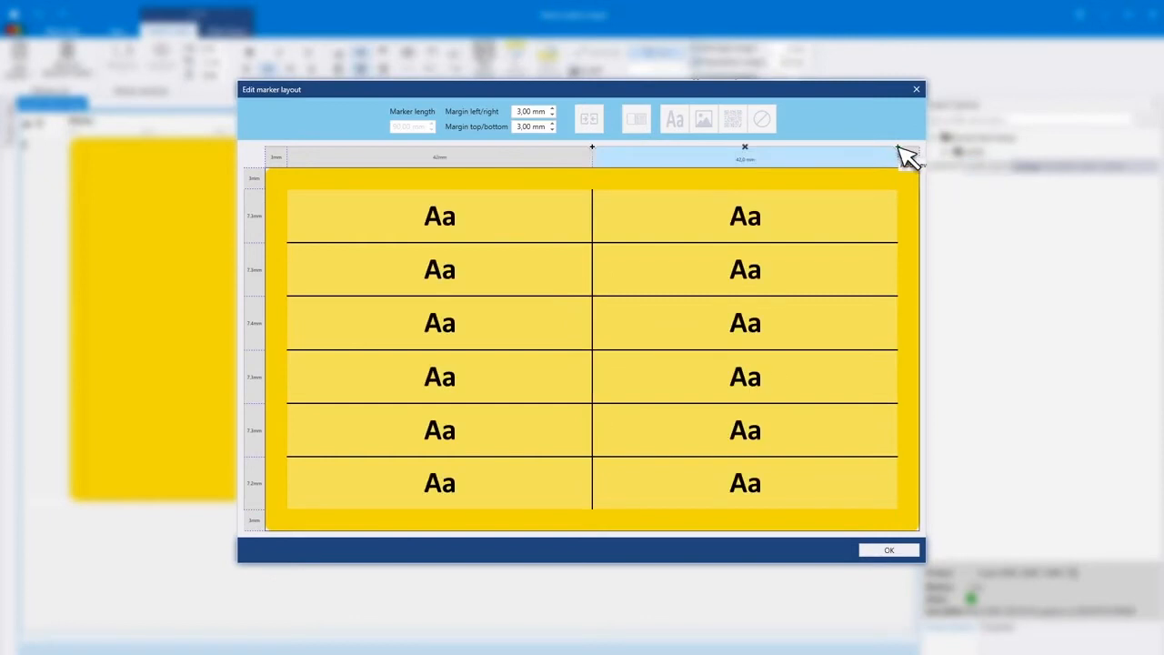
{"action": "left_click_drag", "start_coordinate": [592, 224], "coordinate": [642, 223]}
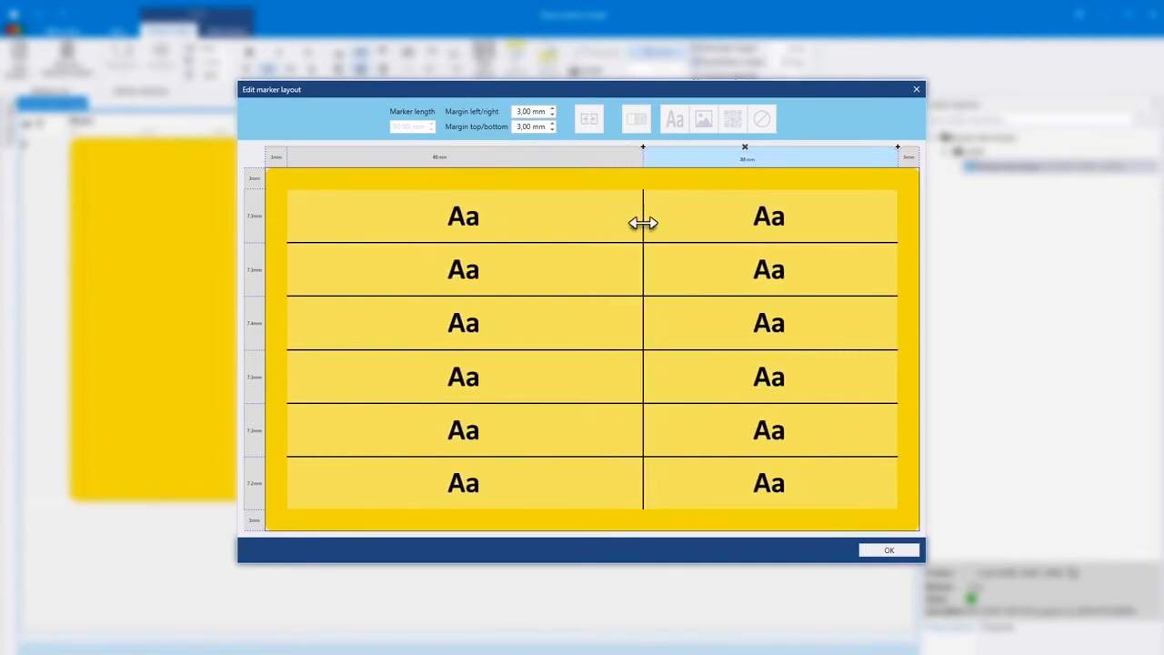
Set the heights of the first, third and fifth rows to 4.5 mm, giving the space to the rows below them.
{"action": "left_click", "coordinate": [262, 224]}
{"action": "left_click", "coordinate": [264, 342]}
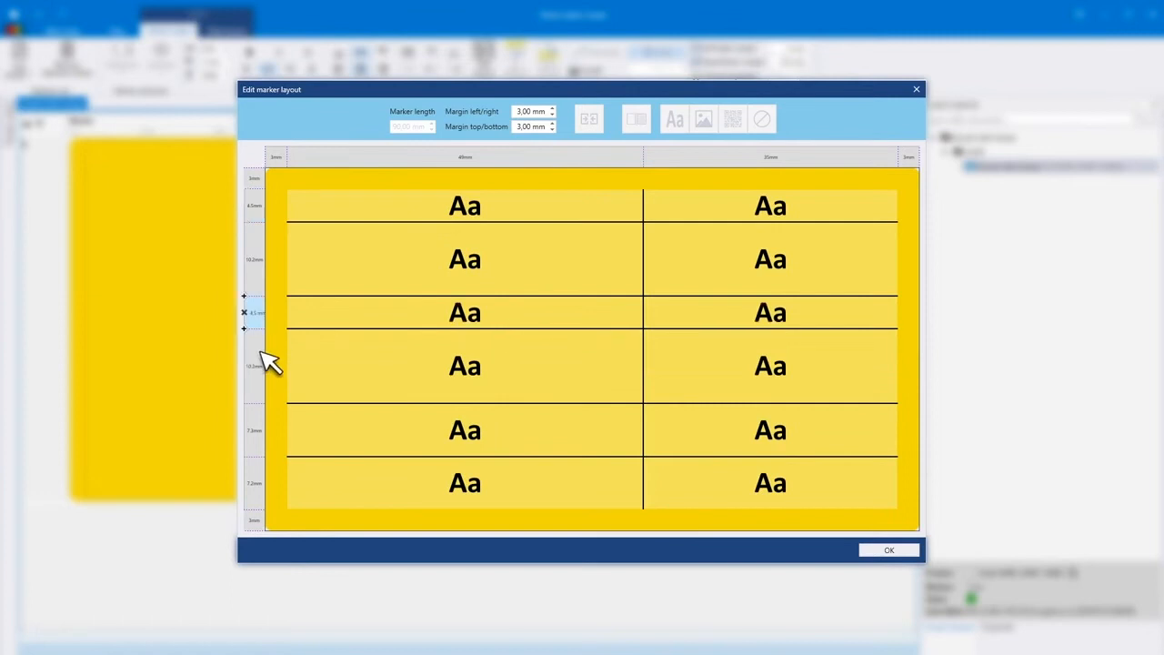
{"action": "left_click", "coordinate": [262, 439]}
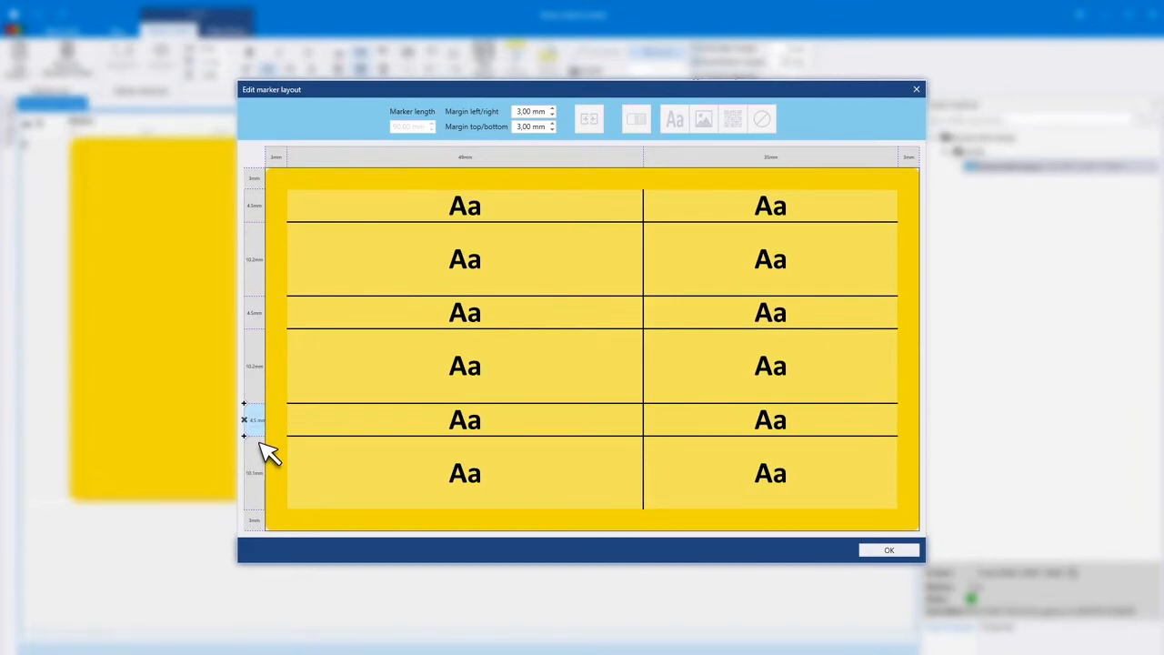
Merge the top two cells of the right column into one, and its bottom three cells into another.
{"action": "left_click", "coordinate": [769, 207]}
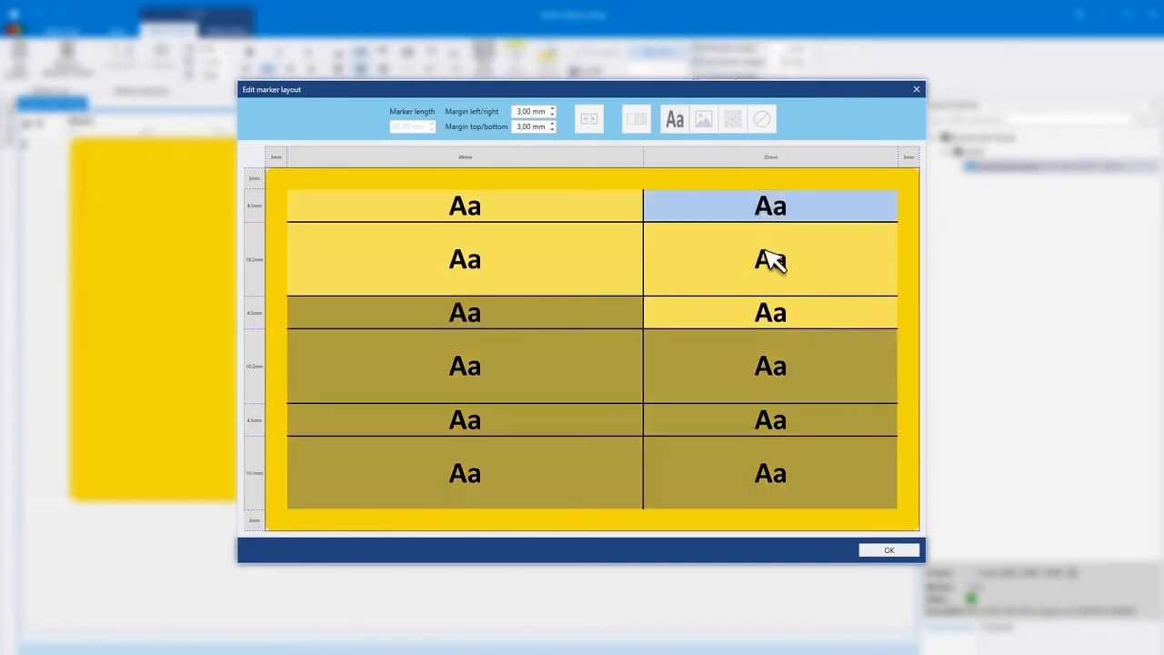
{"action": "left_click", "coordinate": [769, 258], "text": "ctrl"}
{"action": "left_click", "coordinate": [591, 121]}
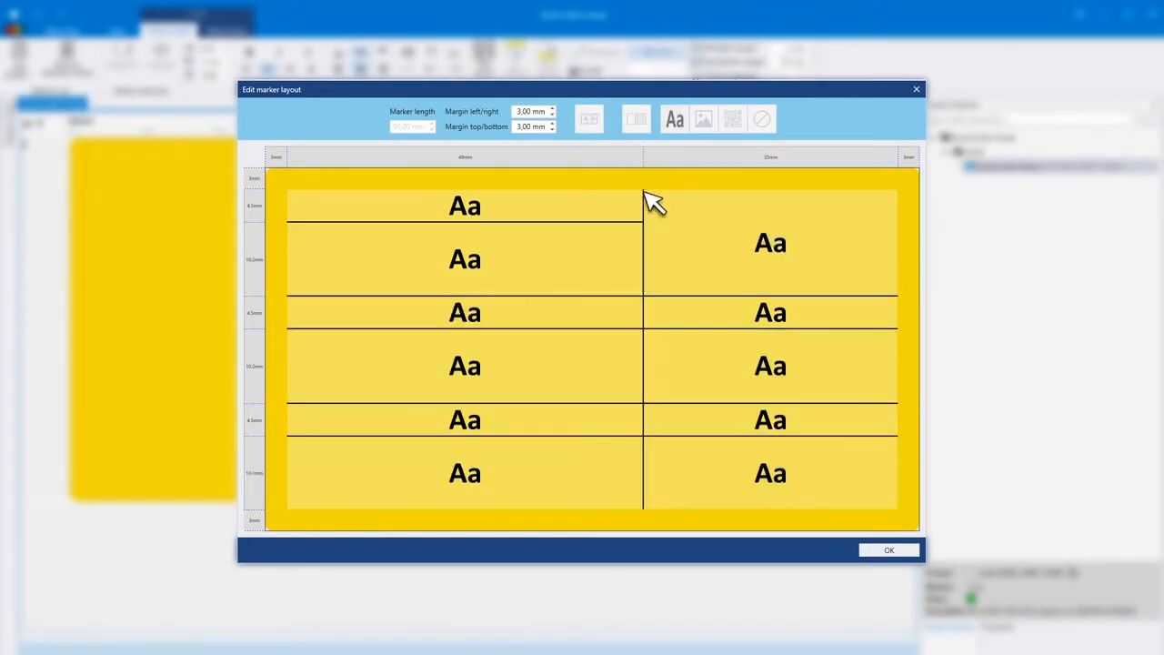
{"action": "left_click", "coordinate": [775, 368]}
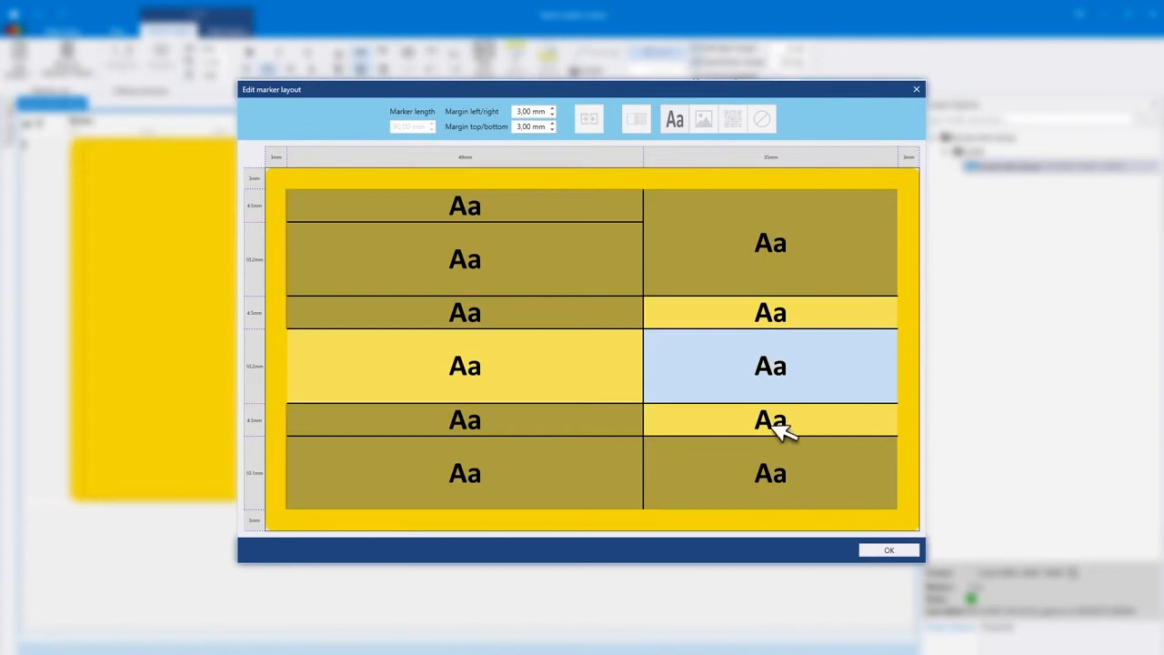
{"action": "left_click", "coordinate": [777, 426], "text": "ctrl"}
{"action": "left_click", "coordinate": [777, 472], "text": "ctrl"}
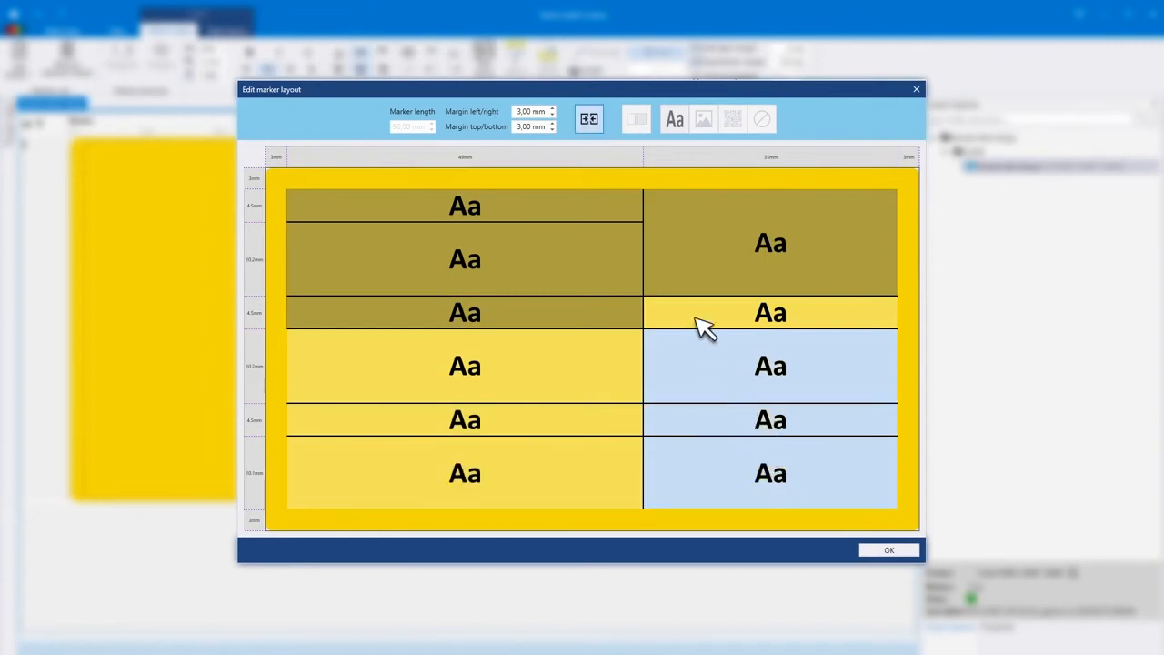
{"action": "left_click", "coordinate": [589, 121]}
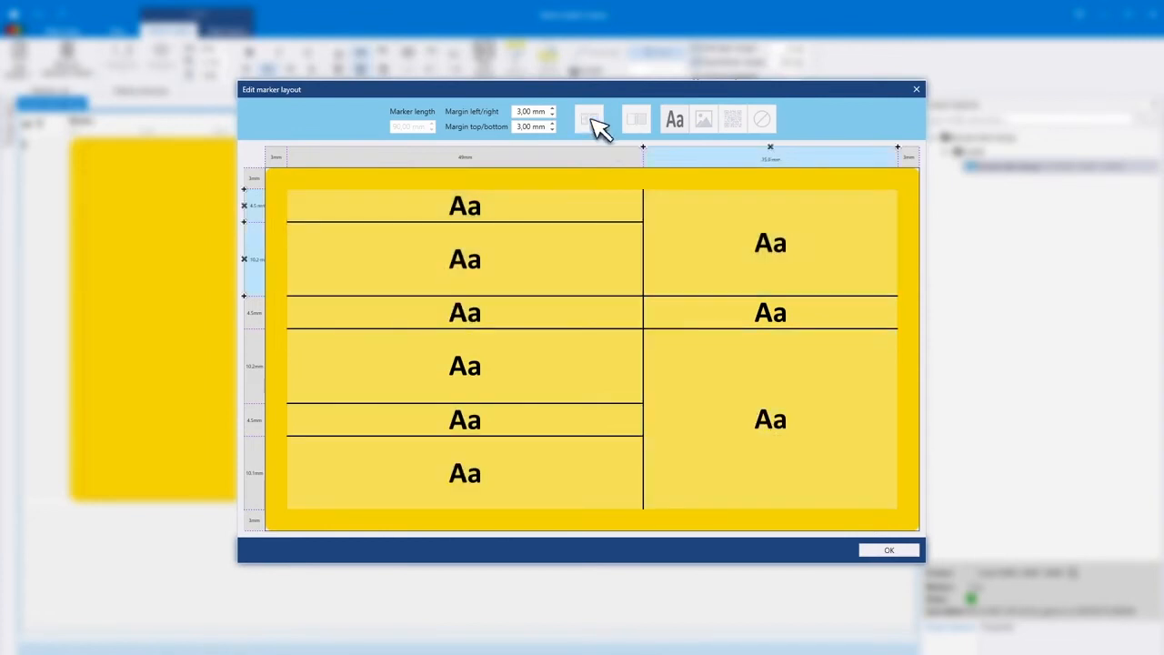
Insert logo.png into the upper merged cell with a 32 mm target width and a lower black sampling level.
{"action": "left_click", "coordinate": [769, 242]}
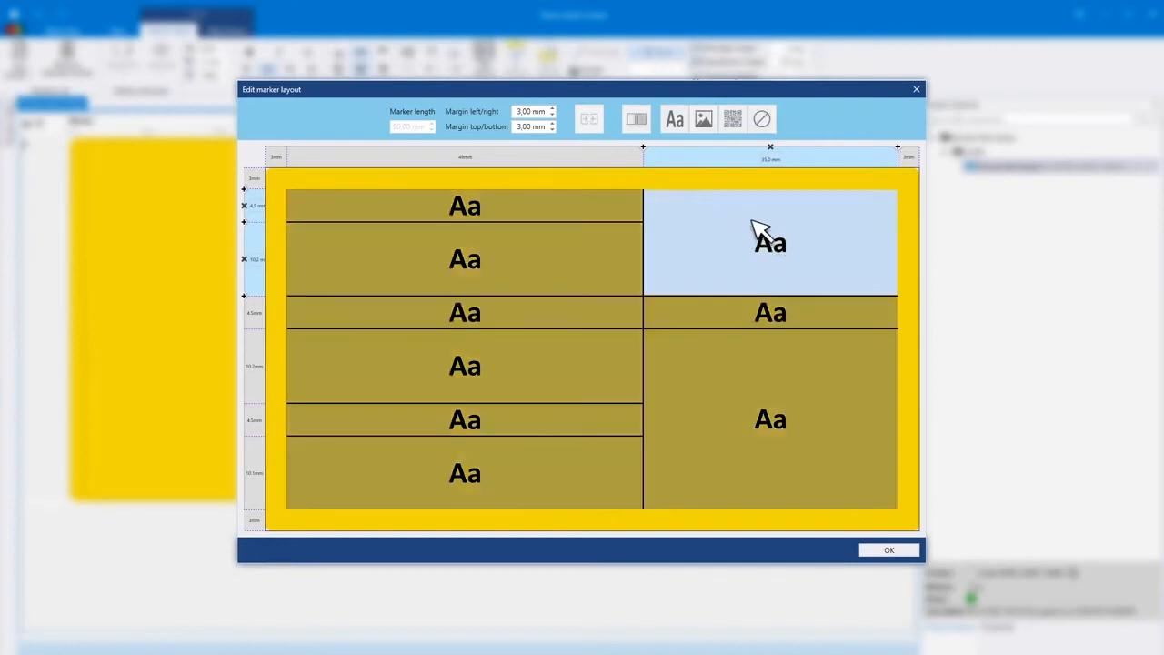
{"action": "left_click", "coordinate": [704, 120]}
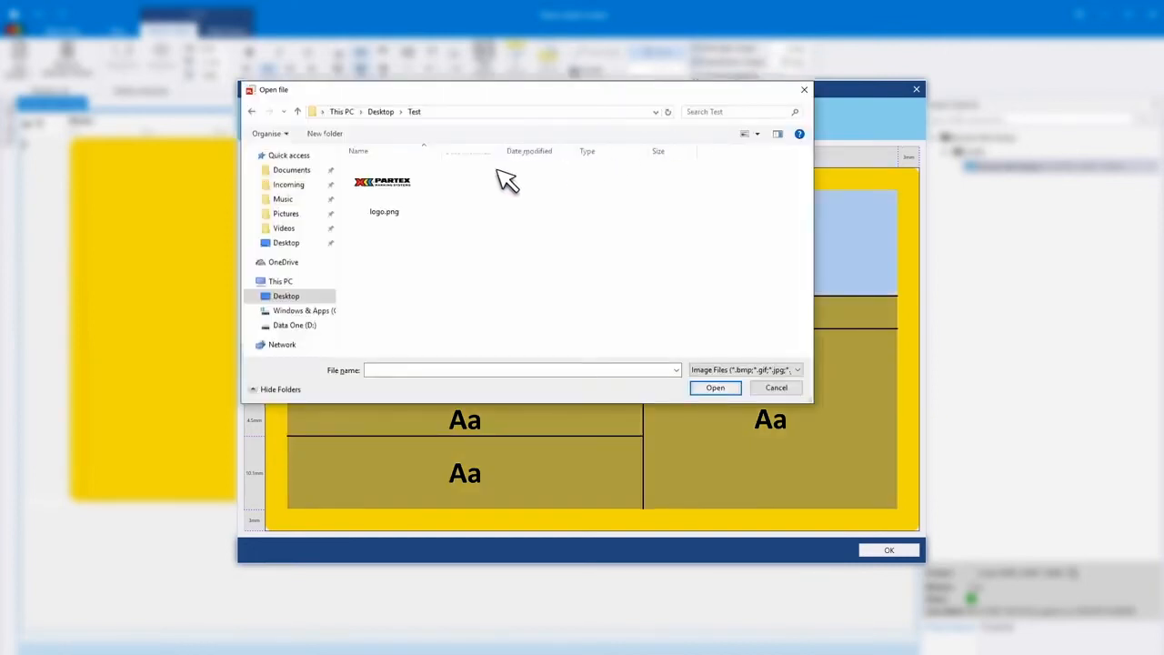
{"action": "left_click", "coordinate": [716, 388]}
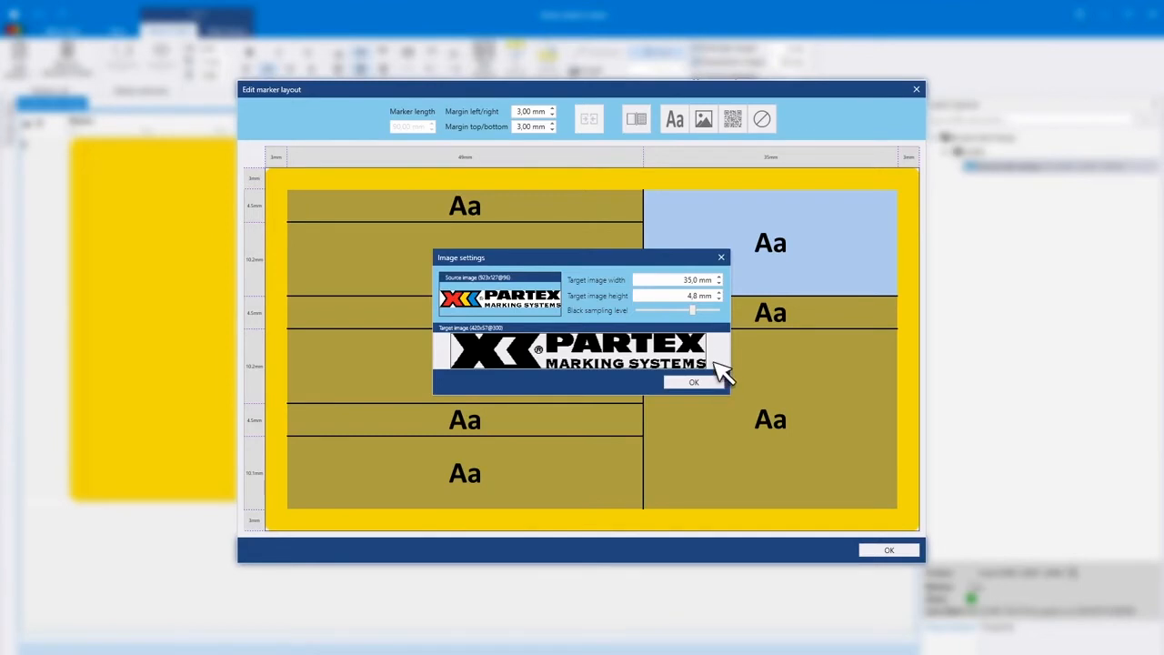
{"action": "left_click", "coordinate": [709, 280]}
{"action": "type", "text": "32"}
{"action": "left_click_drag", "start_coordinate": [699, 311], "coordinate": [655, 311]}
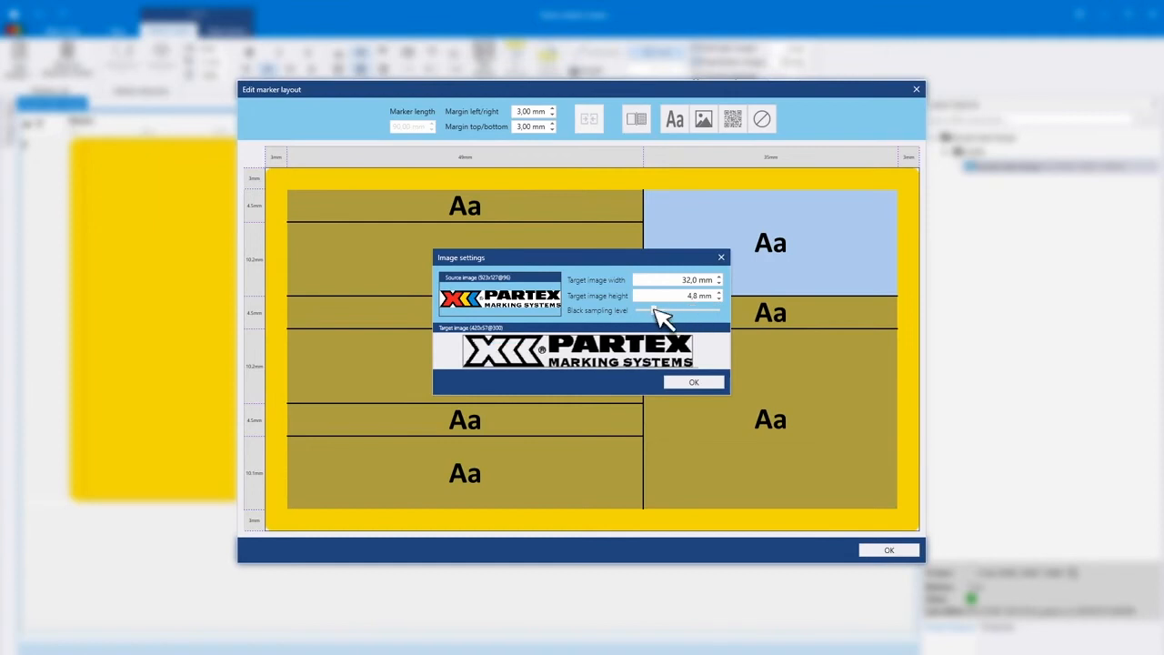
{"action": "left_click", "coordinate": [694, 381]}
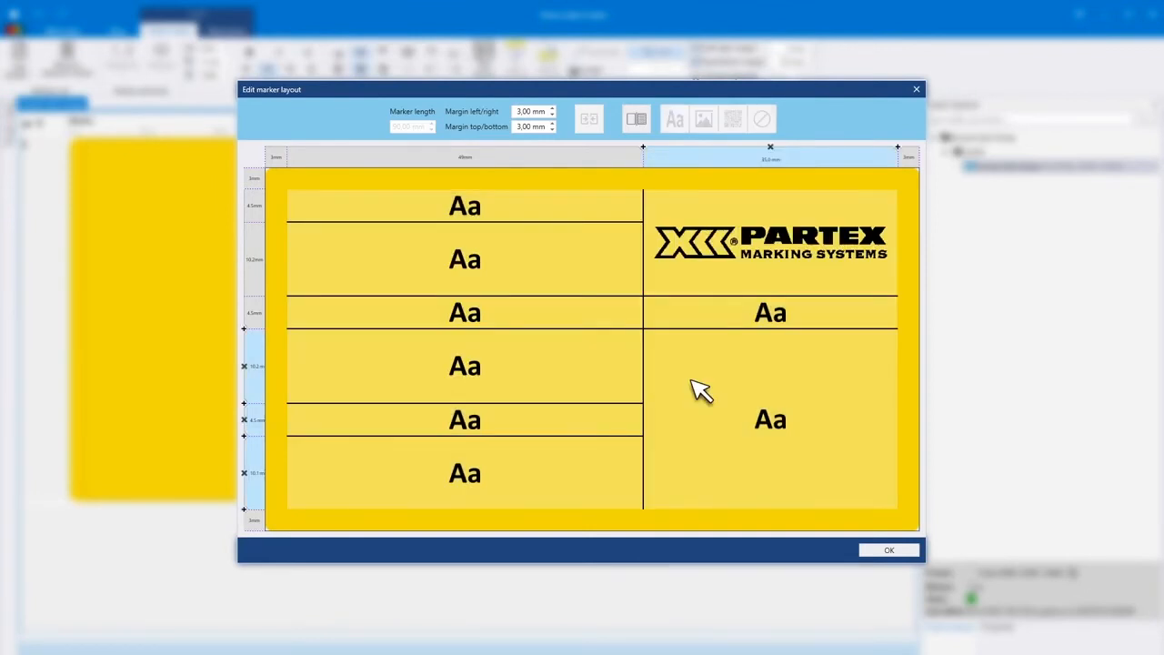
Place a QR code with the default settings in the large lower cell of the right column.
{"action": "left_click", "coordinate": [764, 416]}
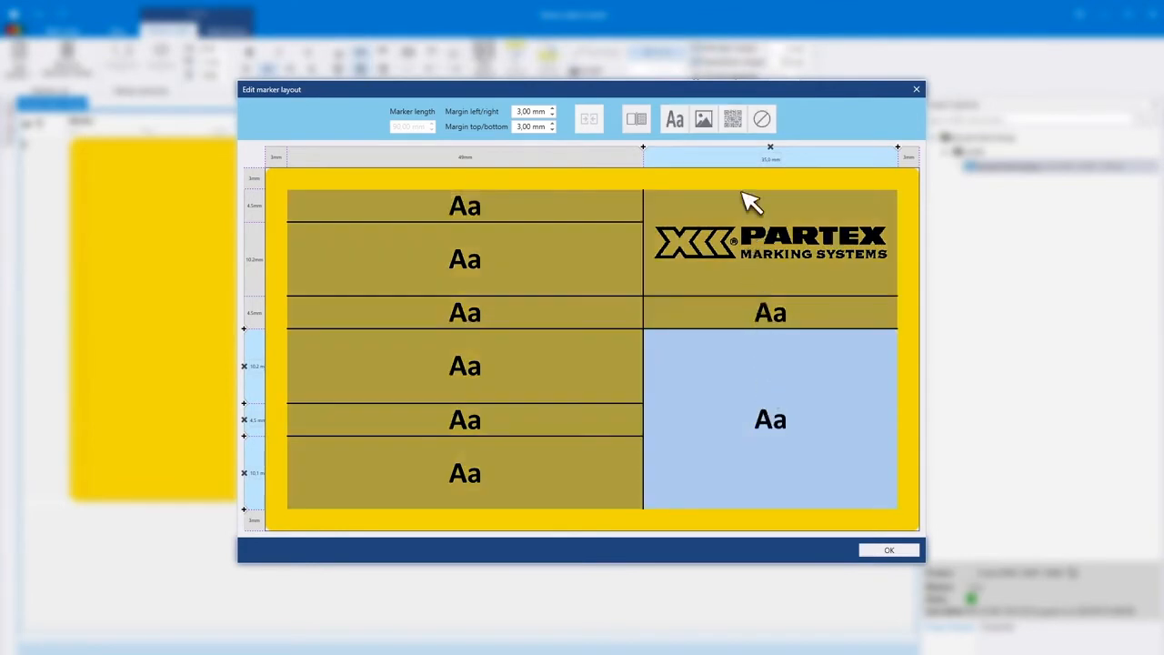
{"action": "left_click", "coordinate": [735, 119]}
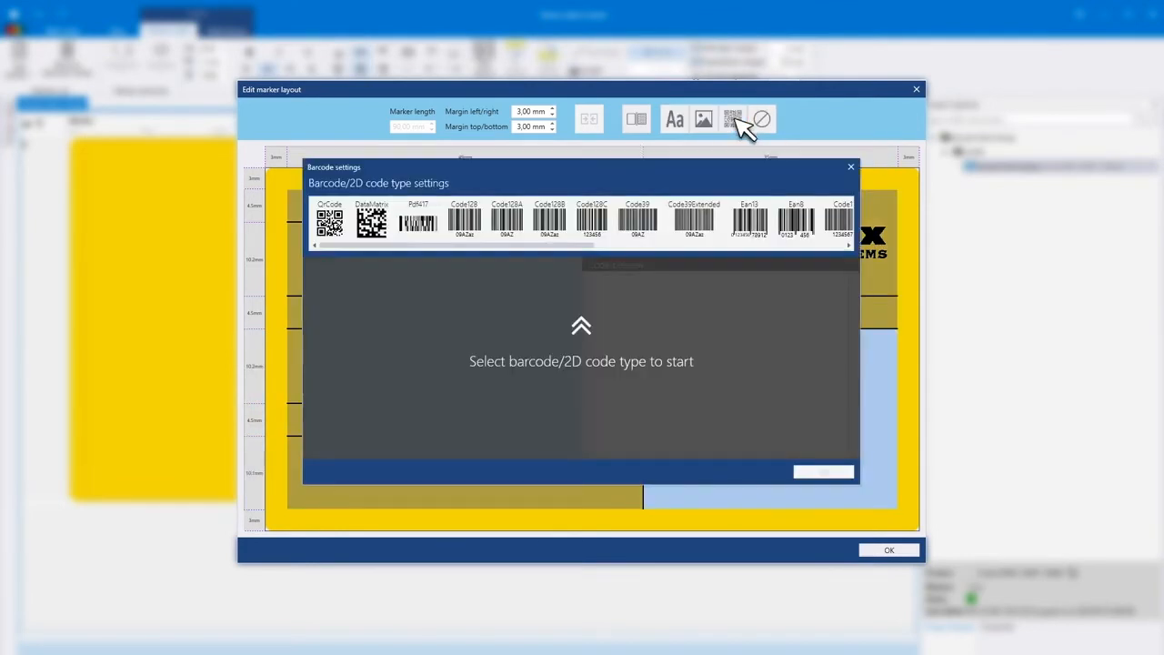
{"action": "left_click", "coordinate": [330, 222]}
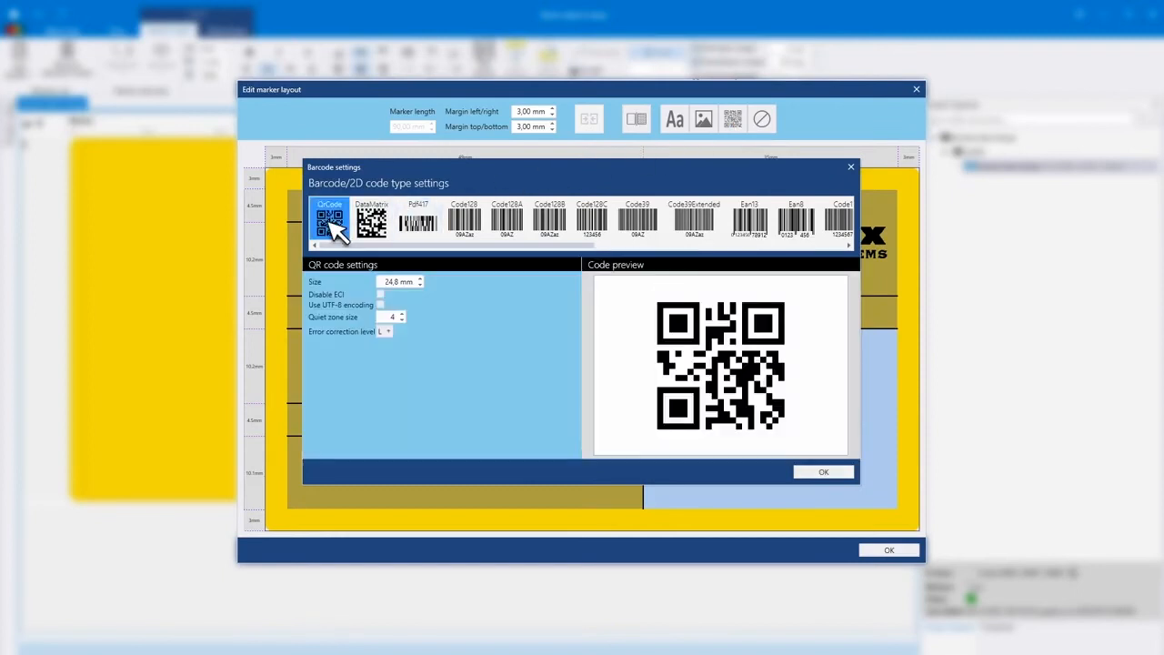
{"action": "left_click", "coordinate": [824, 473]}
Make the narrow cell between the logo and the QR code empty, and apply the finished layout to the marker.
{"action": "left_click", "coordinate": [779, 314]}
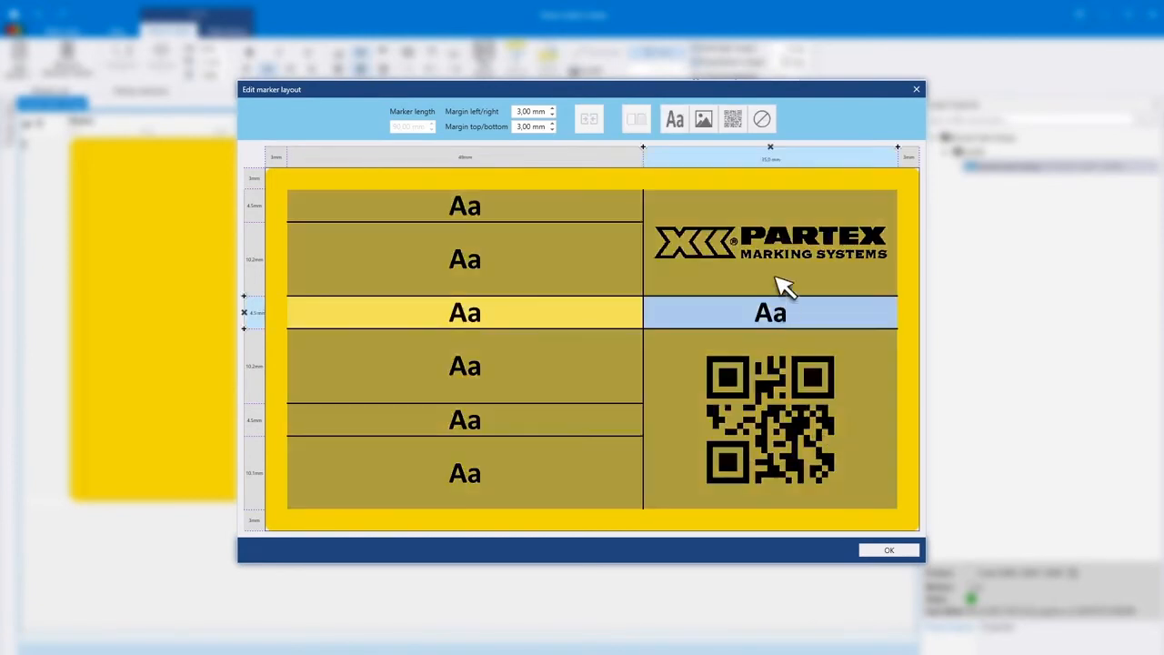
{"action": "left_click", "coordinate": [762, 120]}
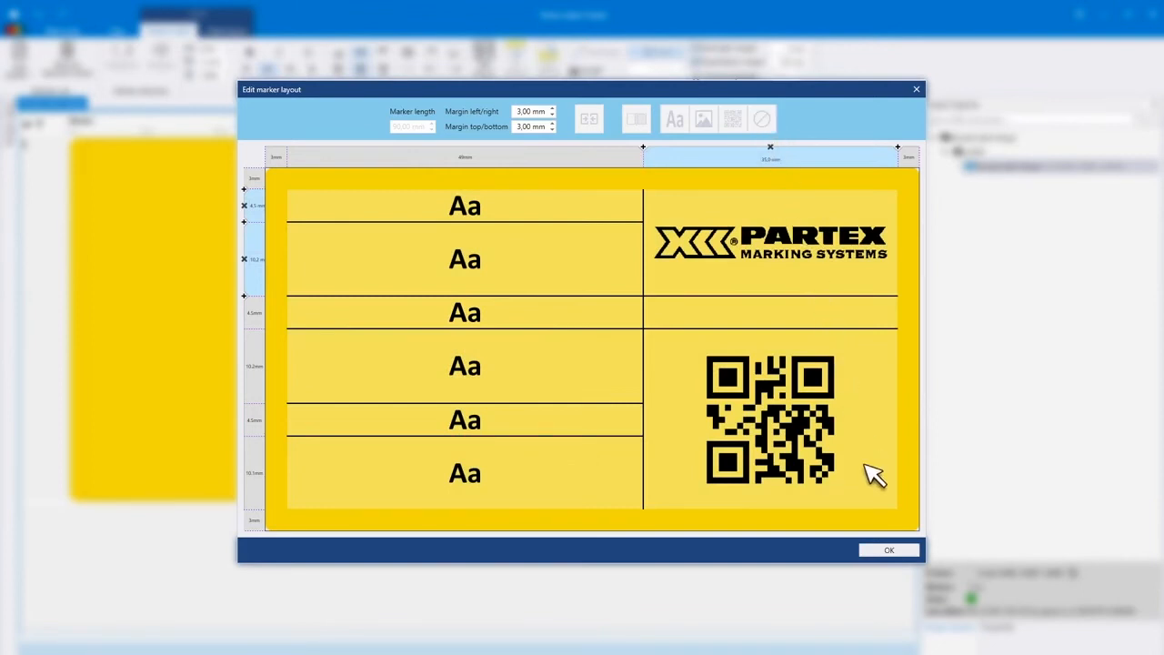
{"action": "left_click", "coordinate": [889, 551]}
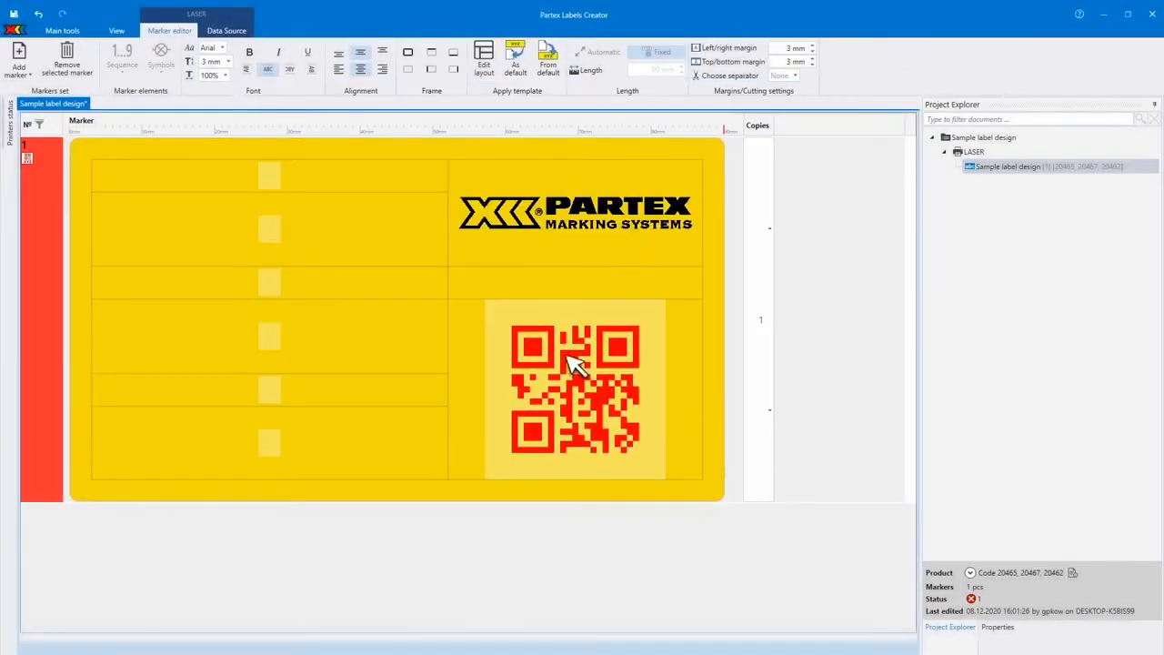
Fill the top two cells of the left column with "Part:" and "LABEL PRINTER".
{"action": "left_click", "coordinate": [272, 181]}
{"action": "type", "text": "Part:"}
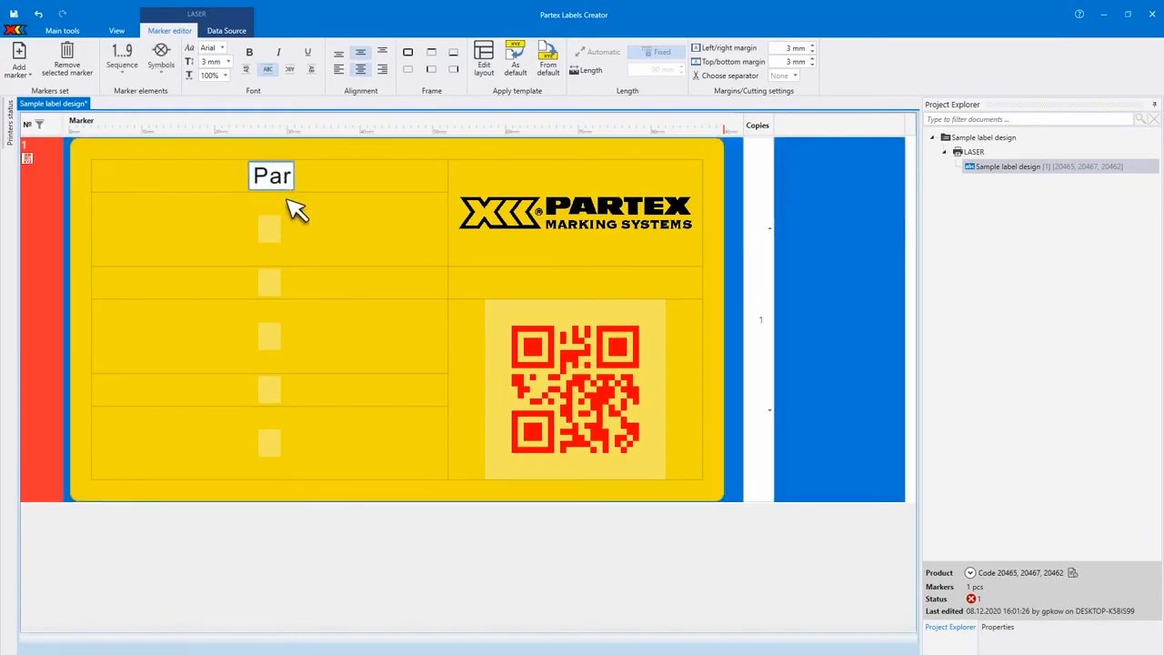
{"action": "left_click", "coordinate": [286, 235]}
{"action": "type", "text": "LA"}
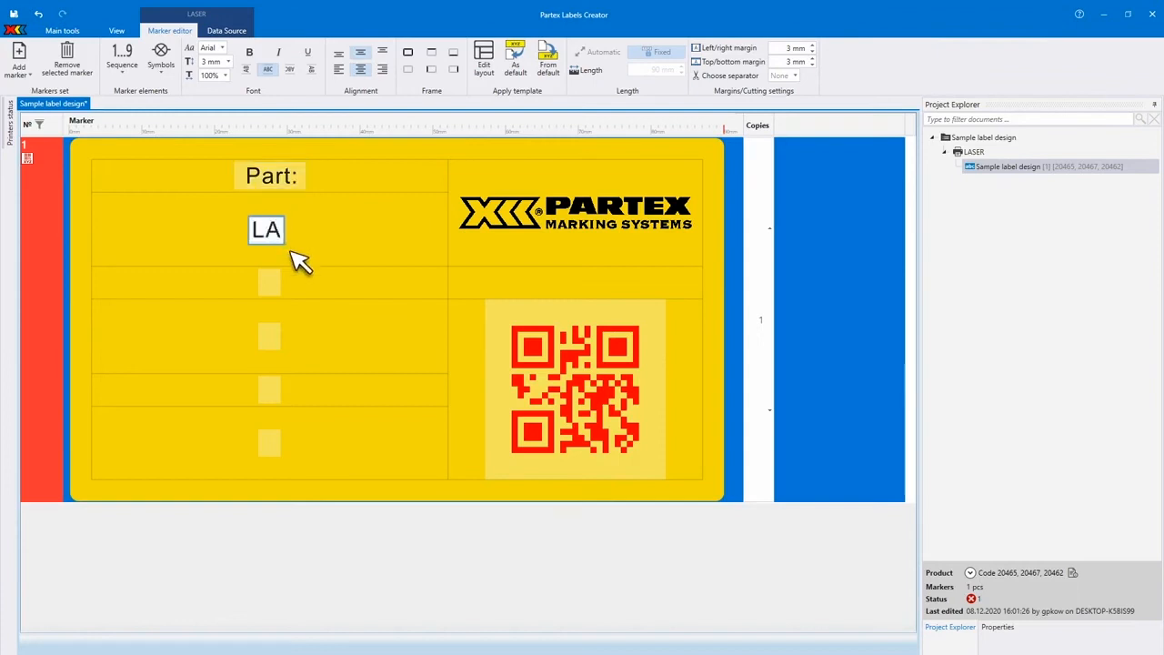
{"action": "type", "text": "BEL PRINTER"}
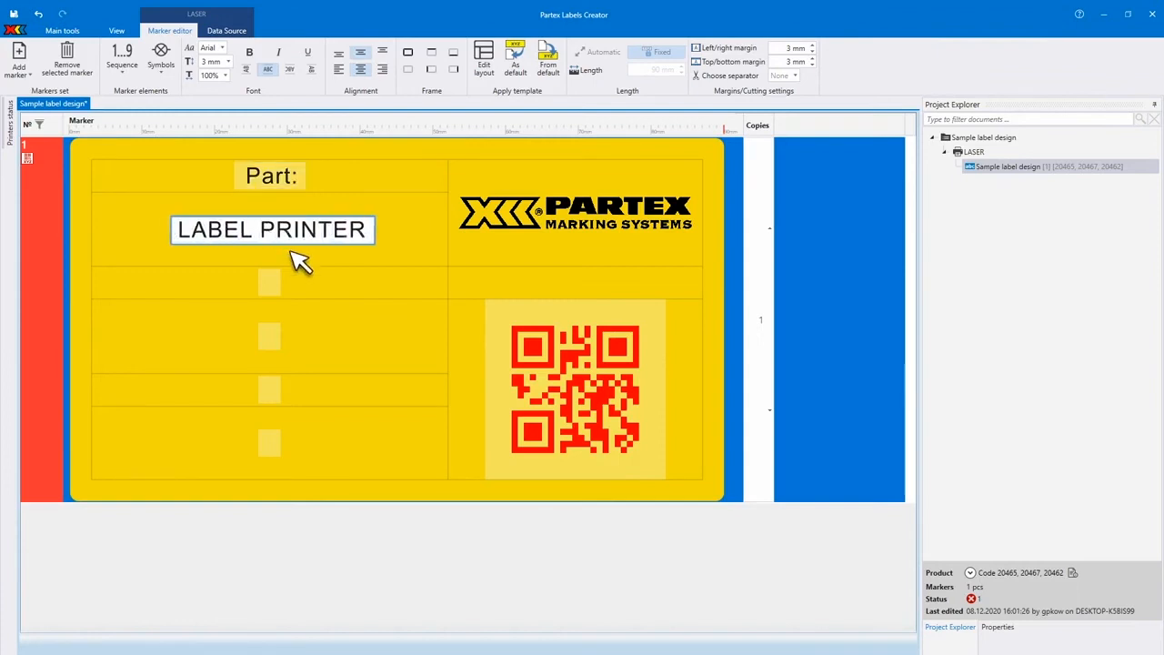
Enter "Part no:" in the third cell of the left column and "LP123456" in the cell below it.
{"action": "left_click", "coordinate": [287, 280]}
{"action": "type", "text": "Part no:"}
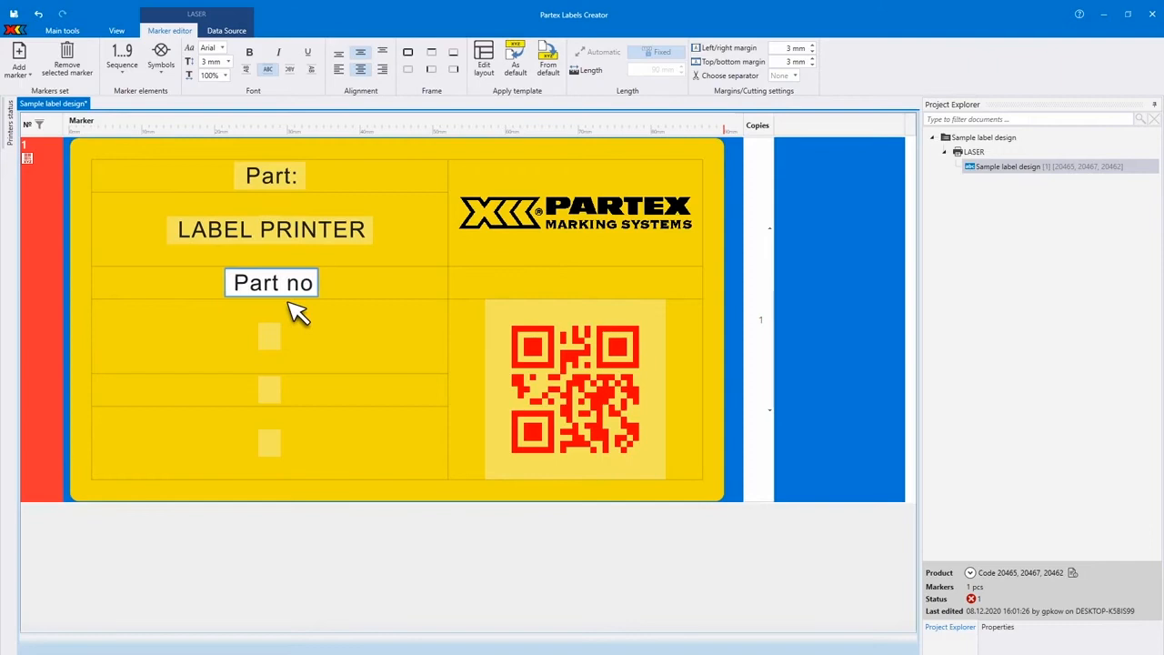
{"action": "left_click", "coordinate": [275, 334]}
{"action": "type", "text": "LP123456"}
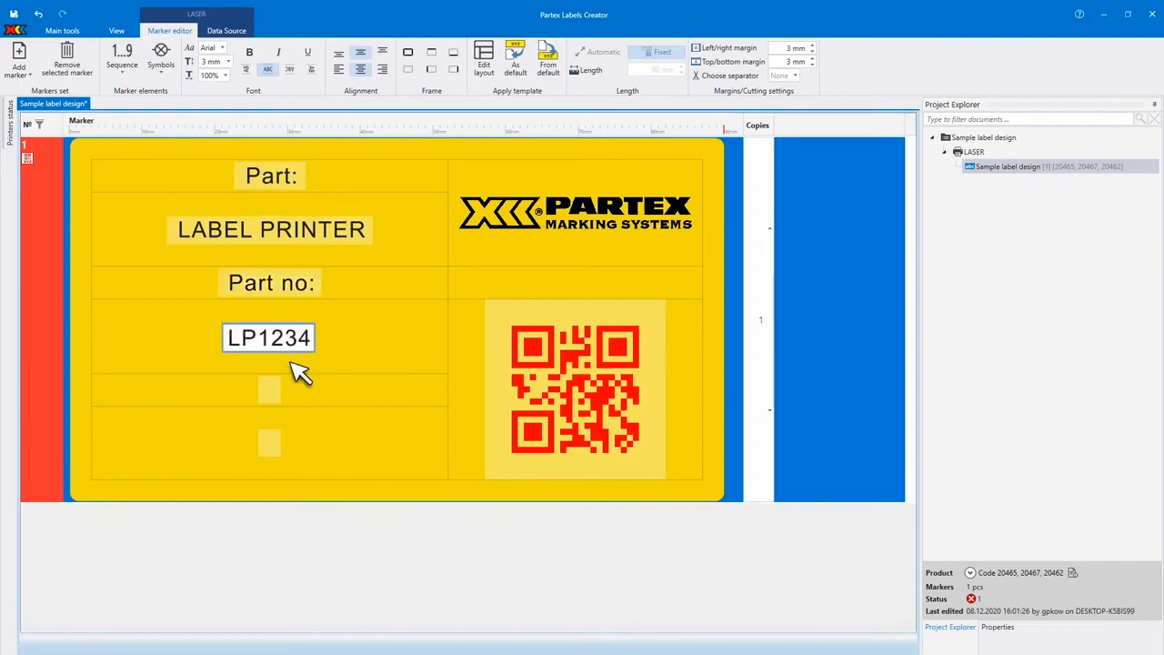
Enter "Serial no:" in the fifth cell of the left column and "BB1234-001" in the bottom cell.
{"action": "left_click", "coordinate": [291, 386]}
{"action": "type", "text": "Serial"}
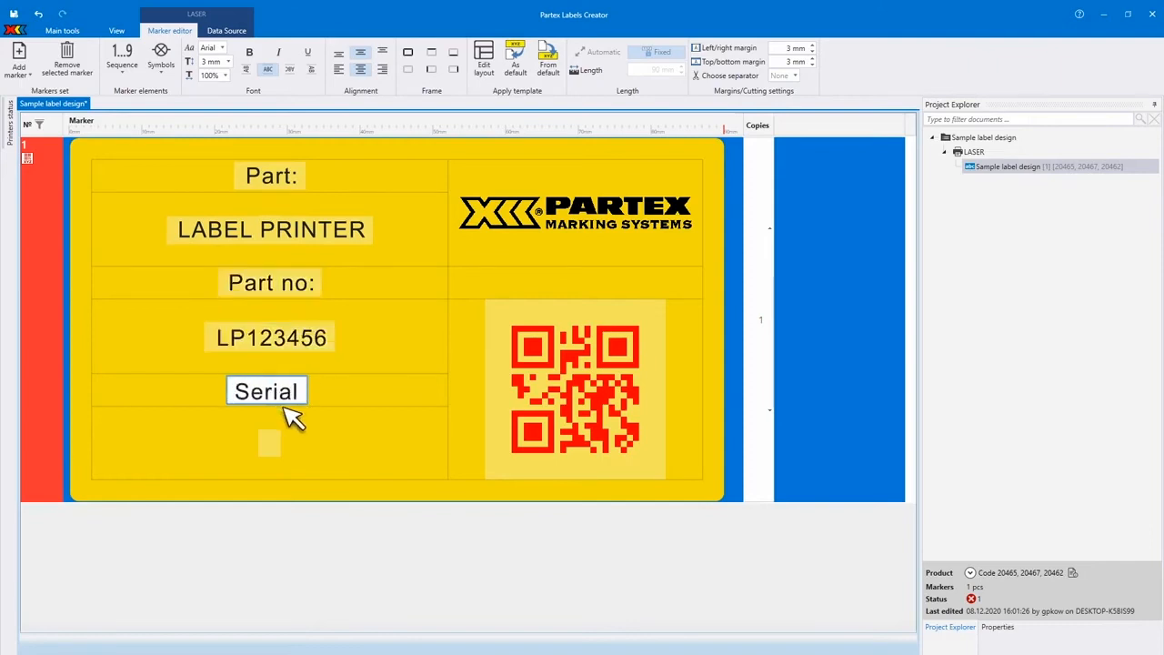
{"action": "type", "text": " no:"}
{"action": "left_click", "coordinate": [272, 444]}
{"action": "type", "text": "BB1"}
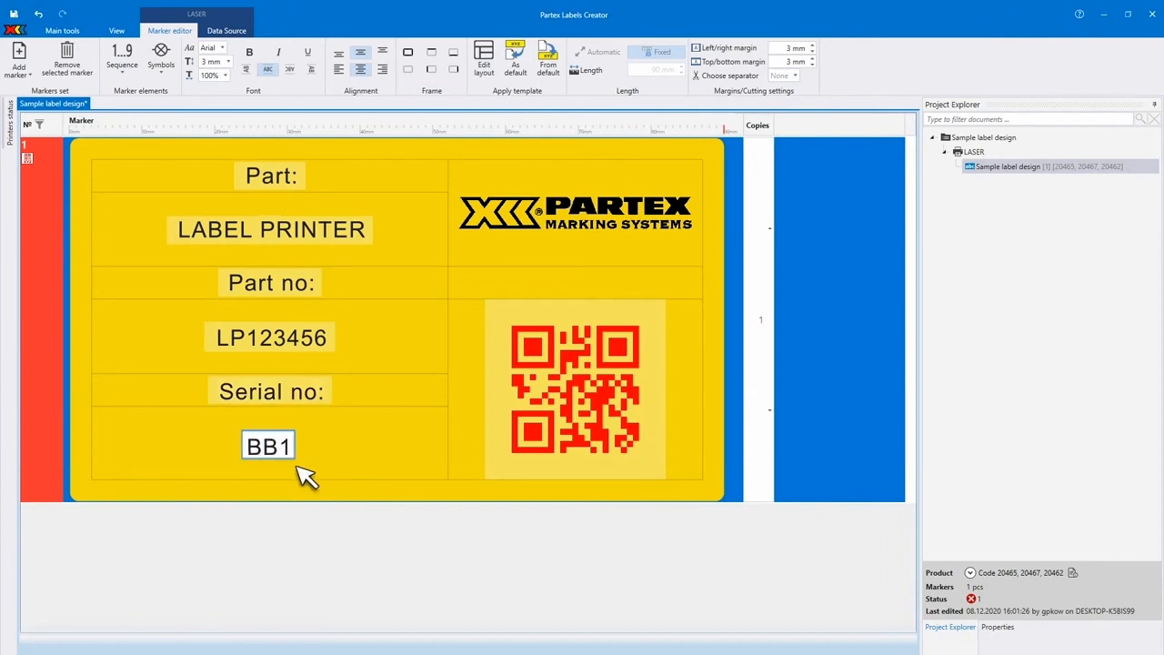
{"action": "type", "text": "234-001"}
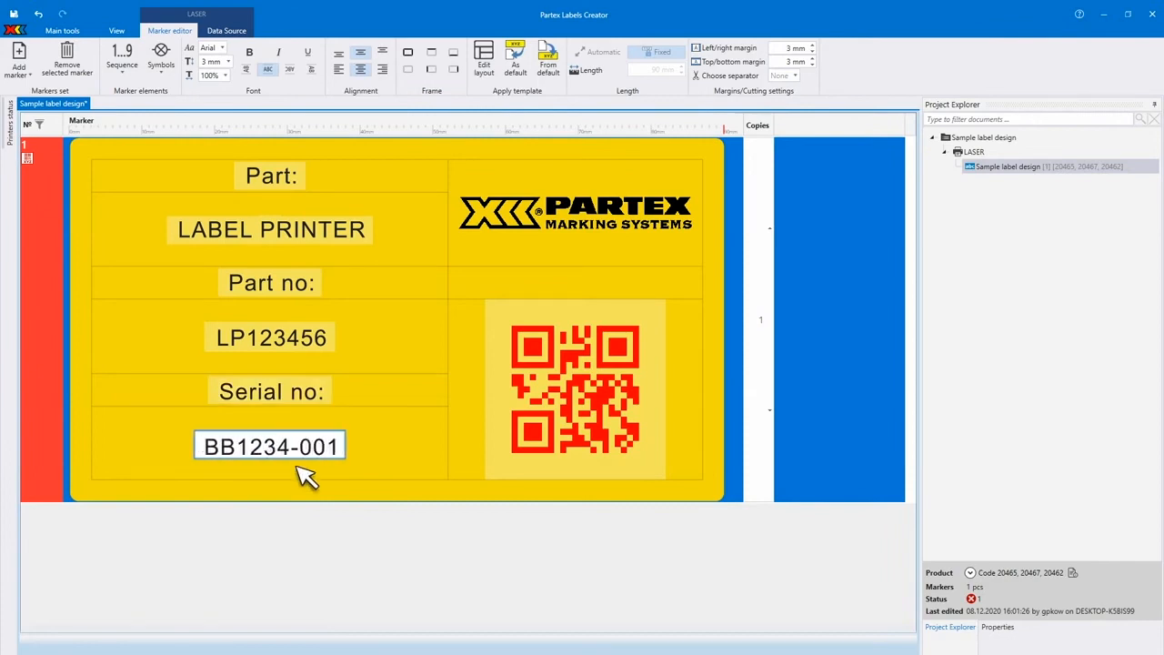
Format the whole marker with the Partex font in bold and align its contents to the left.
{"action": "left_click", "coordinate": [859, 341]}
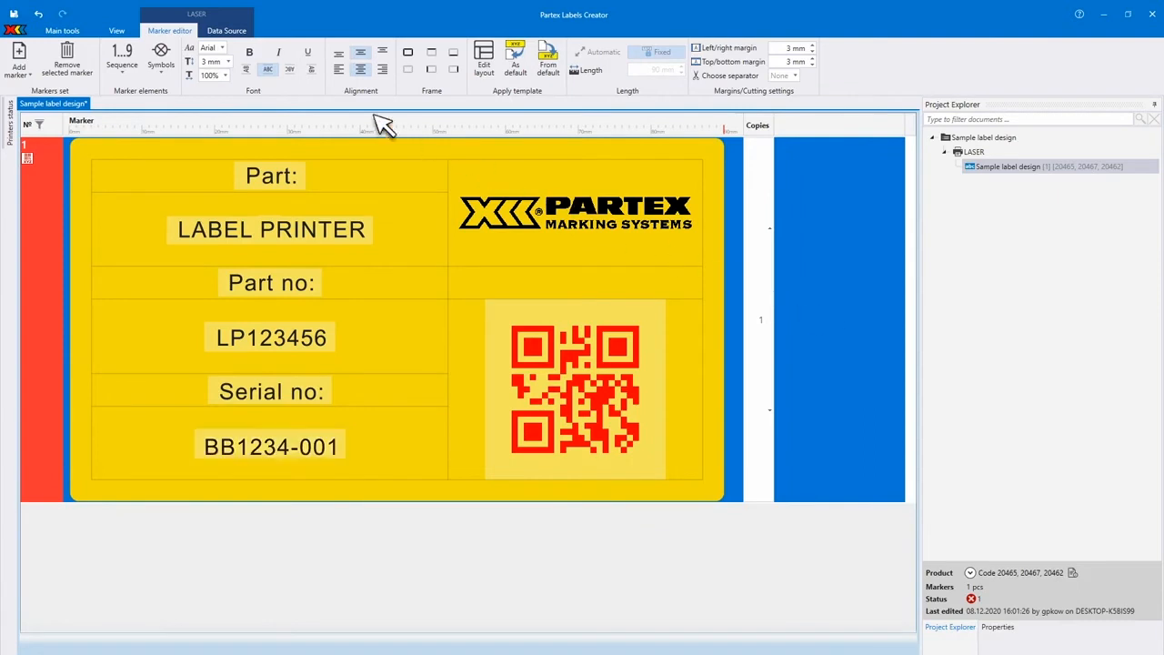
{"action": "left_click", "coordinate": [230, 52]}
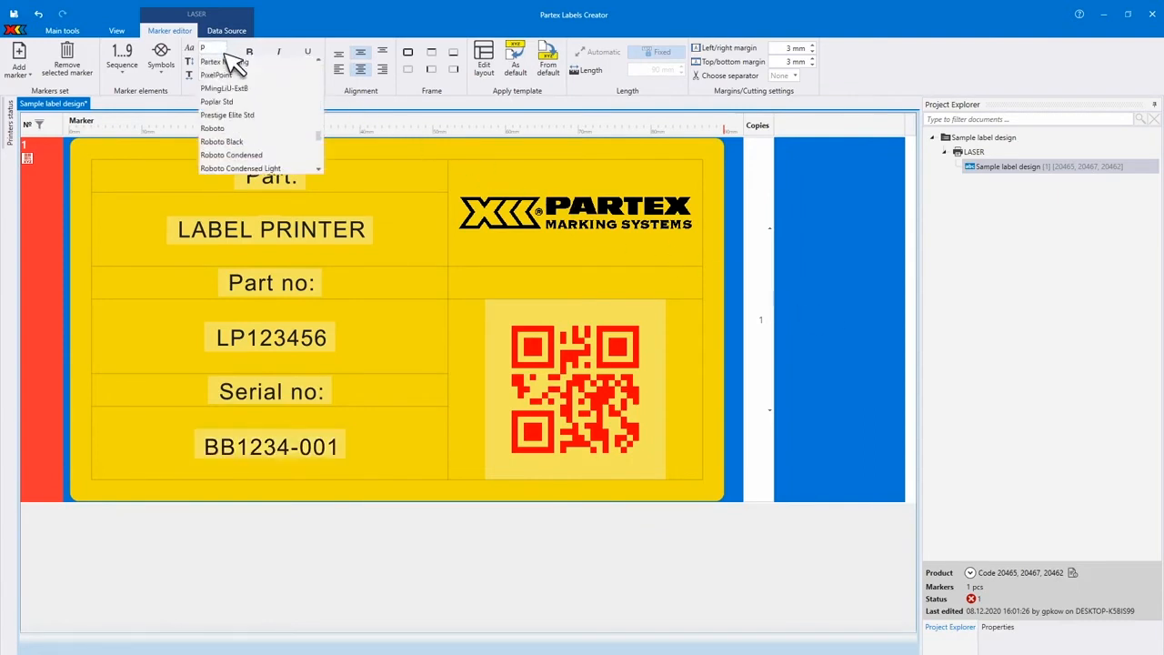
{"action": "left_click", "coordinate": [238, 68]}
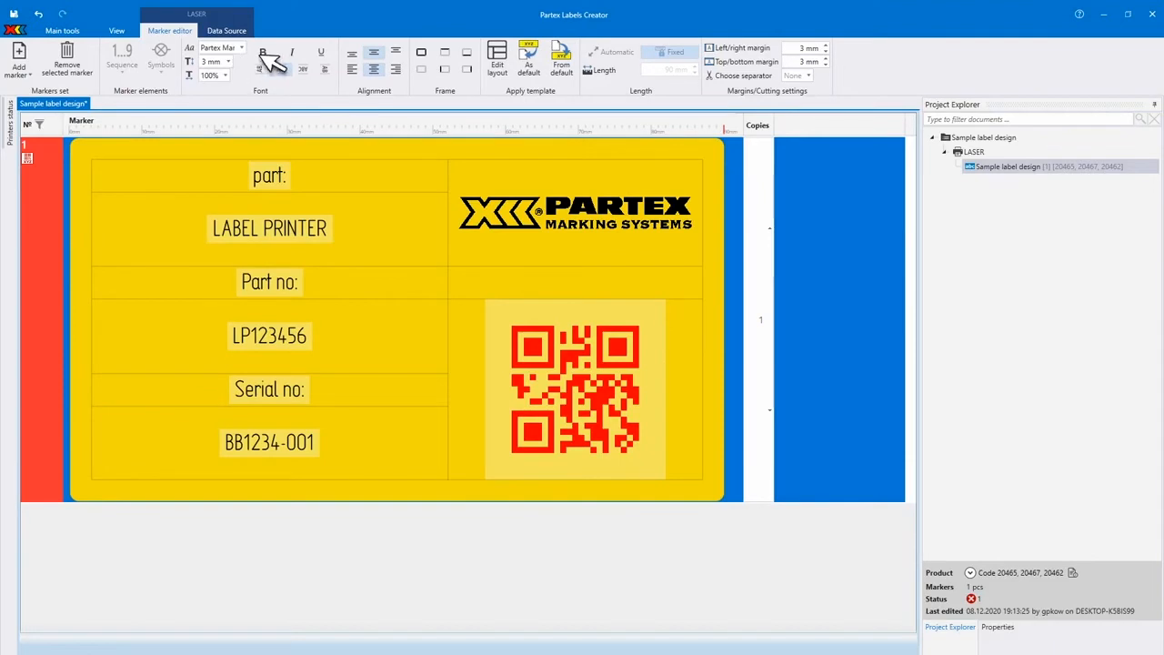
{"action": "left_click", "coordinate": [263, 51]}
{"action": "left_click", "coordinate": [352, 69]}
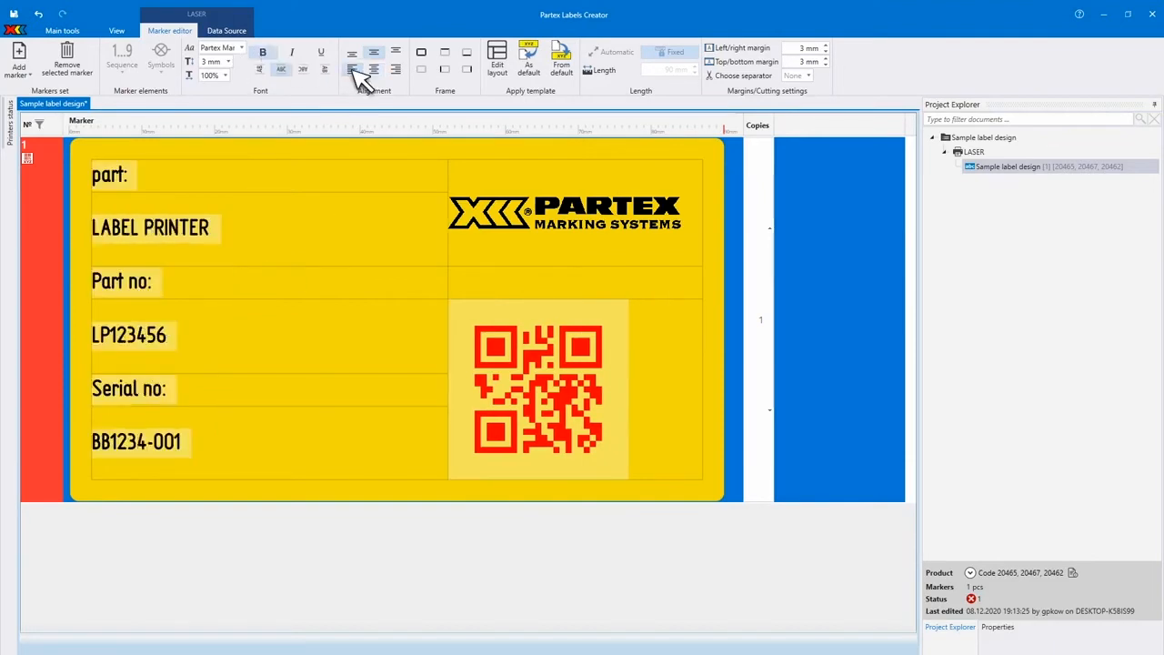
Align the logo and the QR code to the right within their cells.
{"action": "left_click", "coordinate": [547, 217]}
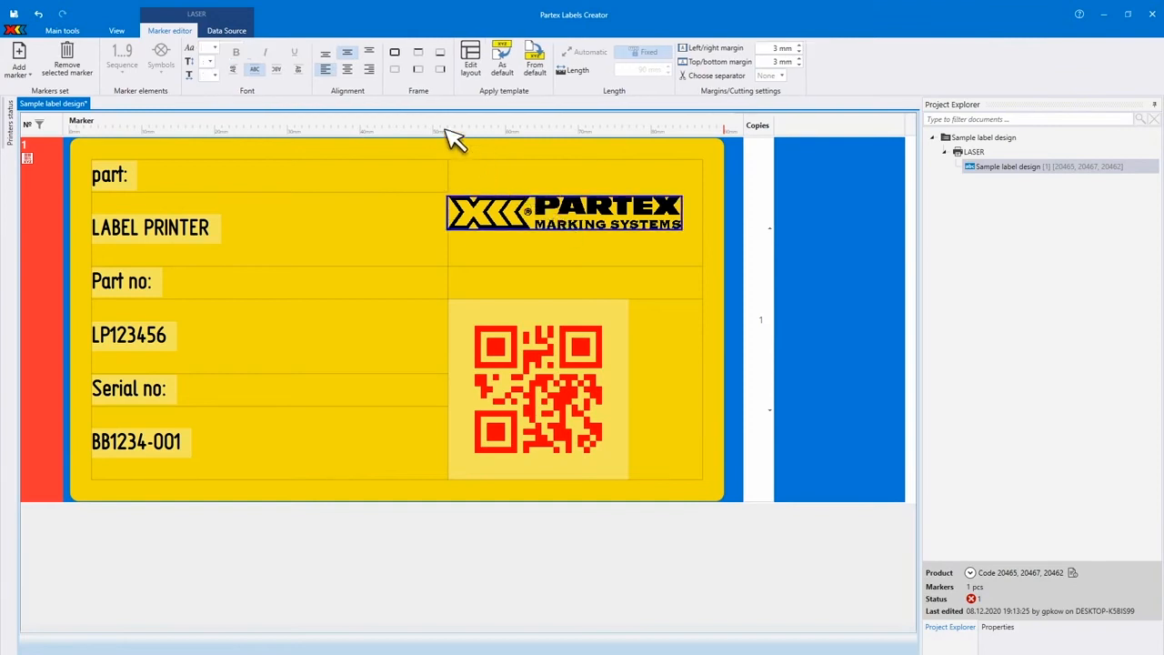
{"action": "left_click", "coordinate": [368, 69]}
{"action": "left_click", "coordinate": [546, 396]}
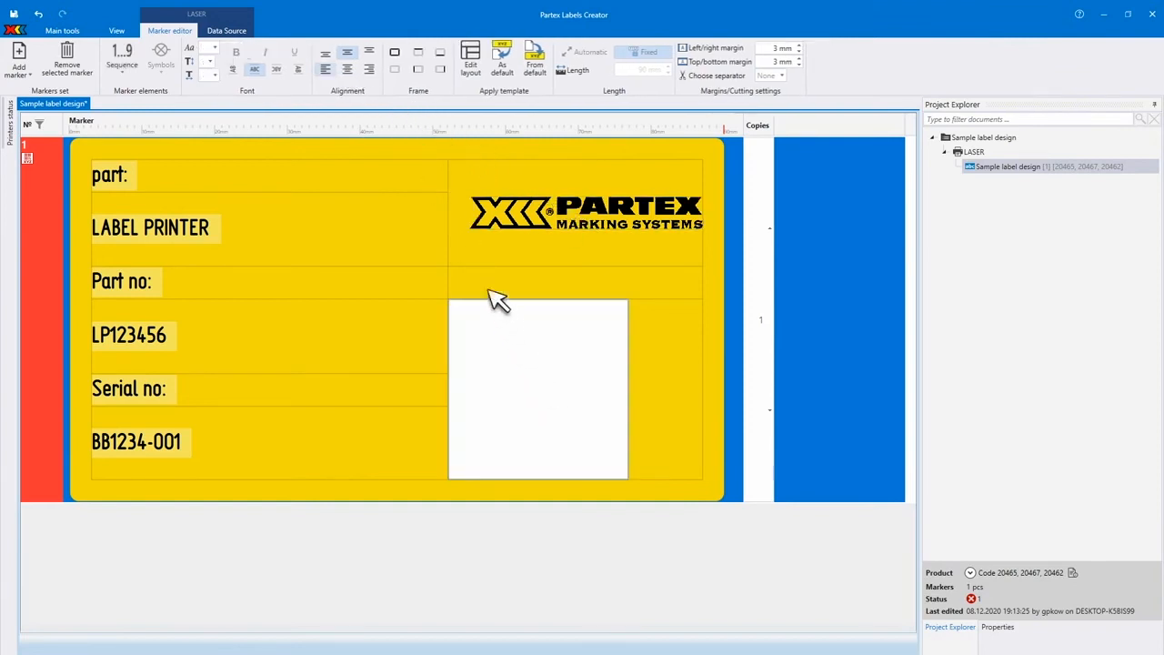
{"action": "left_click", "coordinate": [368, 69]}
{"action": "left_click", "coordinate": [843, 297]}
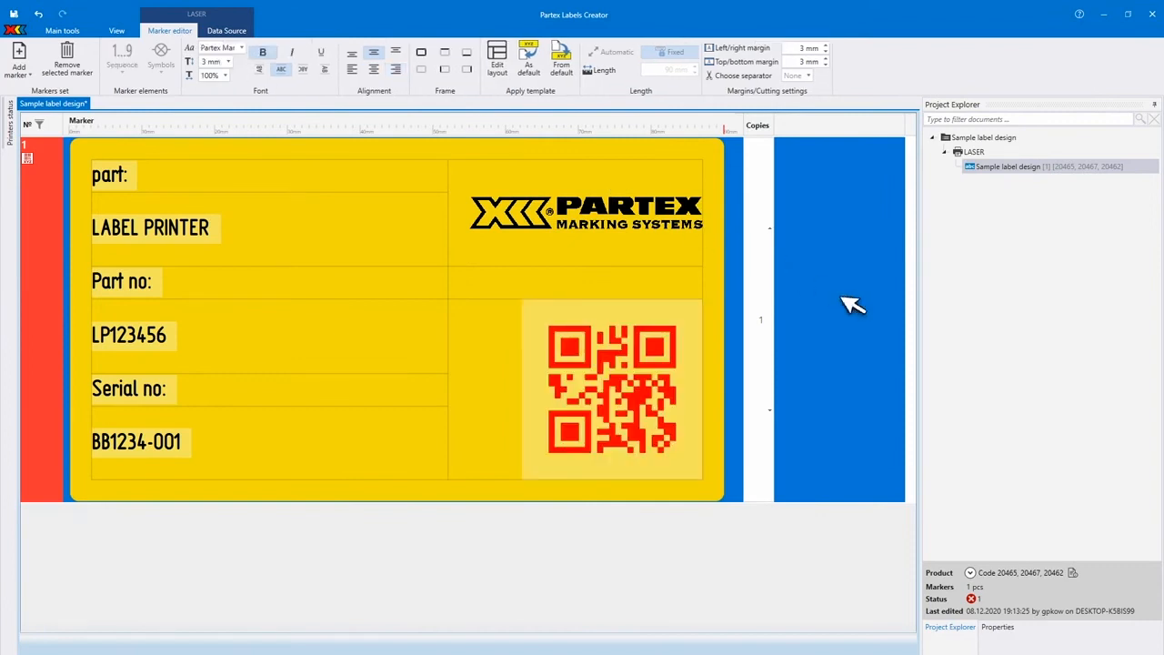
Set the text height of LABEL PRINTER, LP123456 and BB1234-001 to 8 mm.
{"action": "left_click", "coordinate": [150, 233]}
{"action": "left_click", "coordinate": [229, 62]}
{"action": "left_click", "coordinate": [216, 169]}
{"action": "left_click", "coordinate": [161, 336]}
{"action": "left_click", "coordinate": [229, 62]}
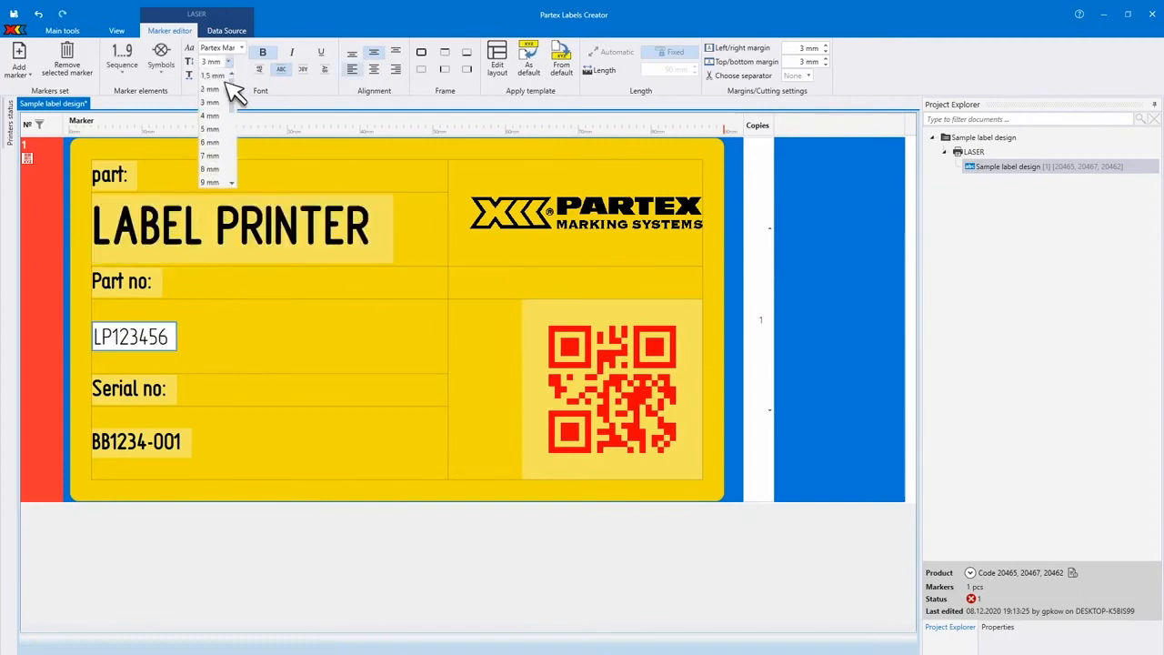
{"action": "left_click", "coordinate": [210, 169]}
{"action": "left_click", "coordinate": [172, 429]}
{"action": "left_click", "coordinate": [230, 61]}
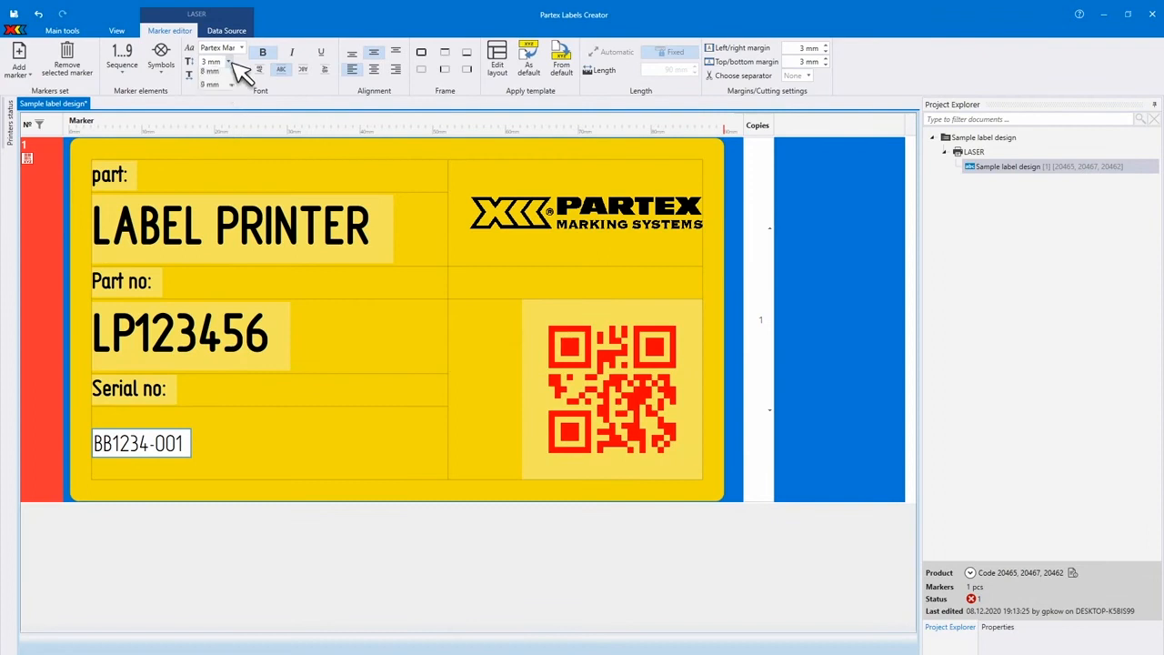
{"action": "left_click", "coordinate": [215, 169]}
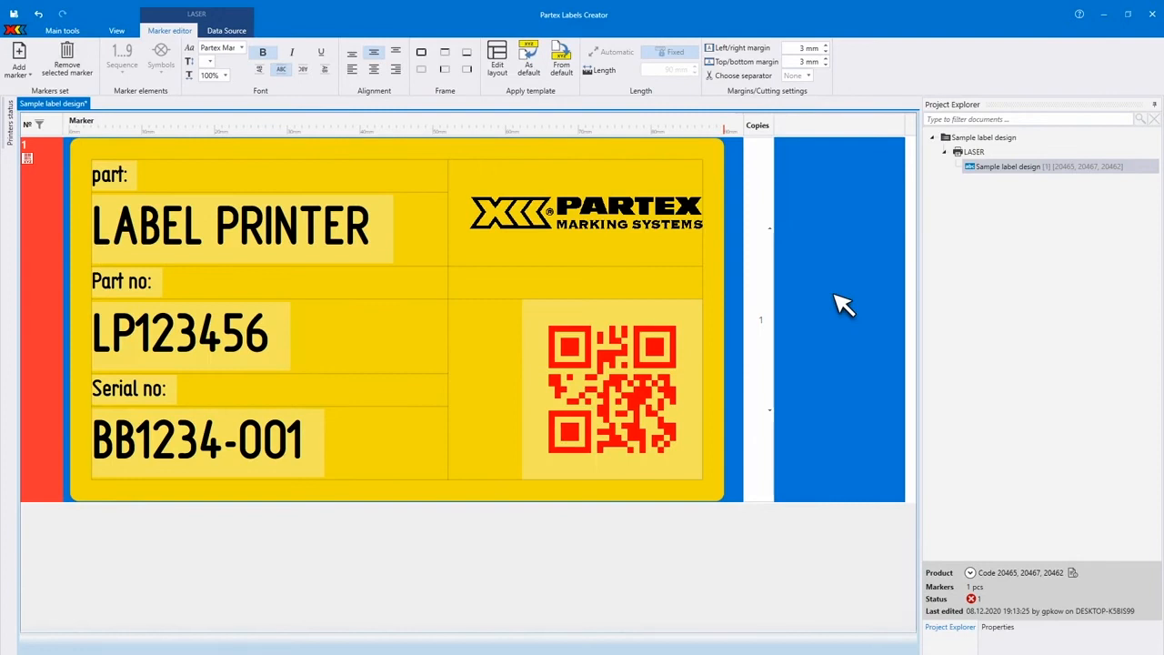
Open the QR code's properties and change its data source to Variable.
{"action": "right_click", "coordinate": [627, 366]}
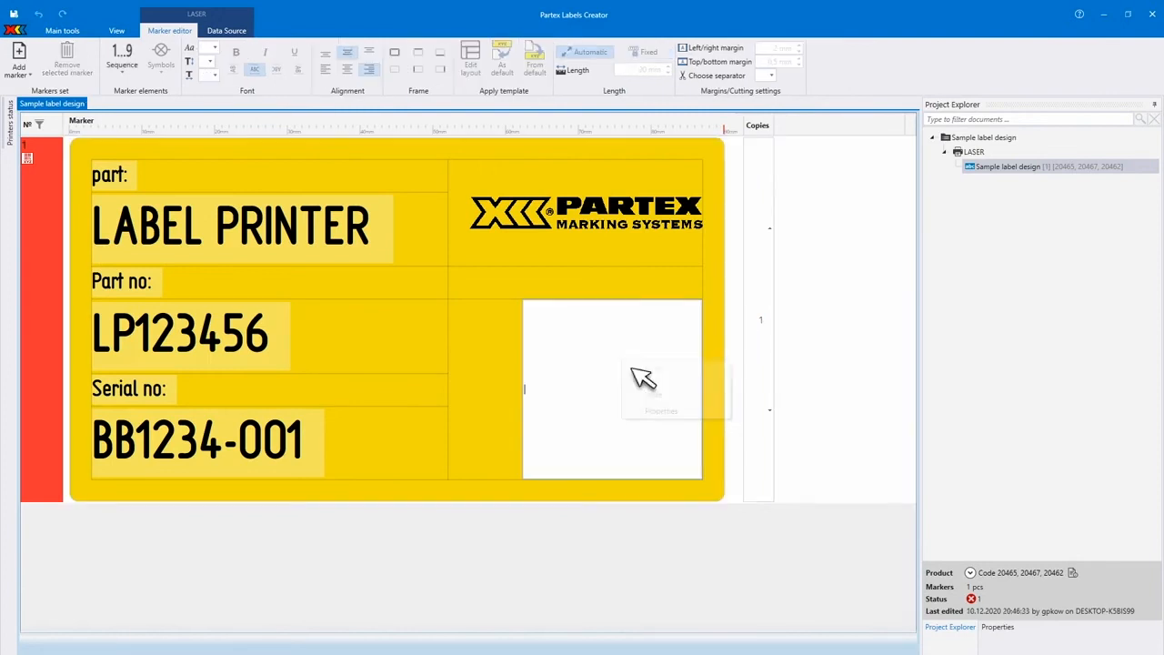
{"action": "left_click", "coordinate": [666, 411]}
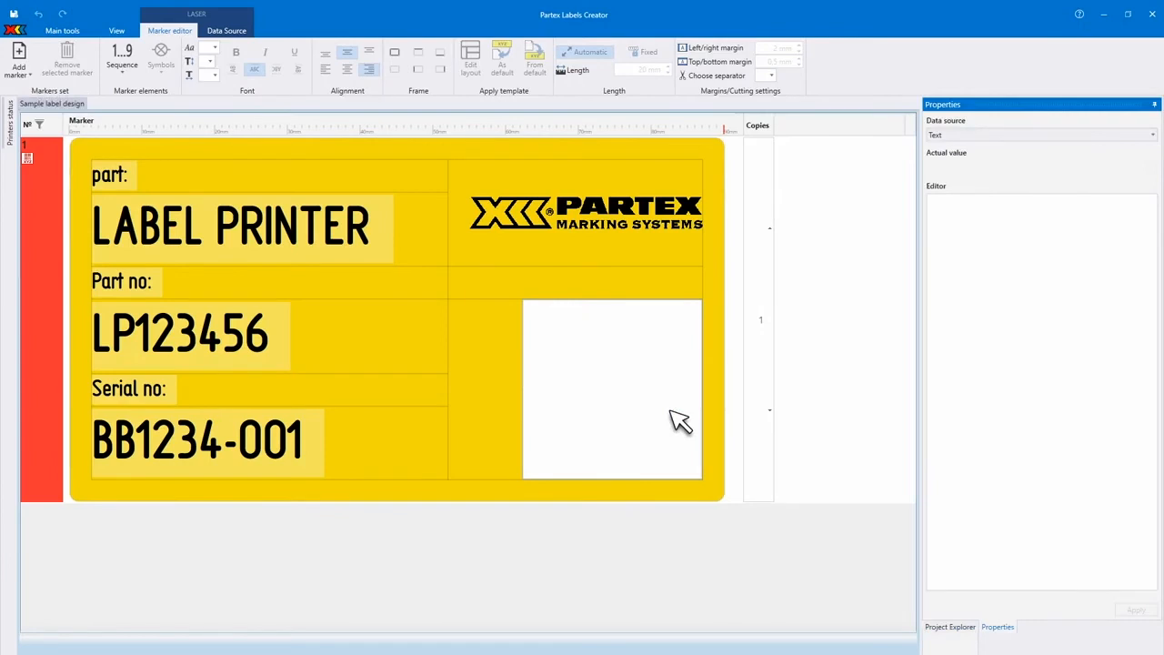
{"action": "left_click", "coordinate": [1151, 135]}
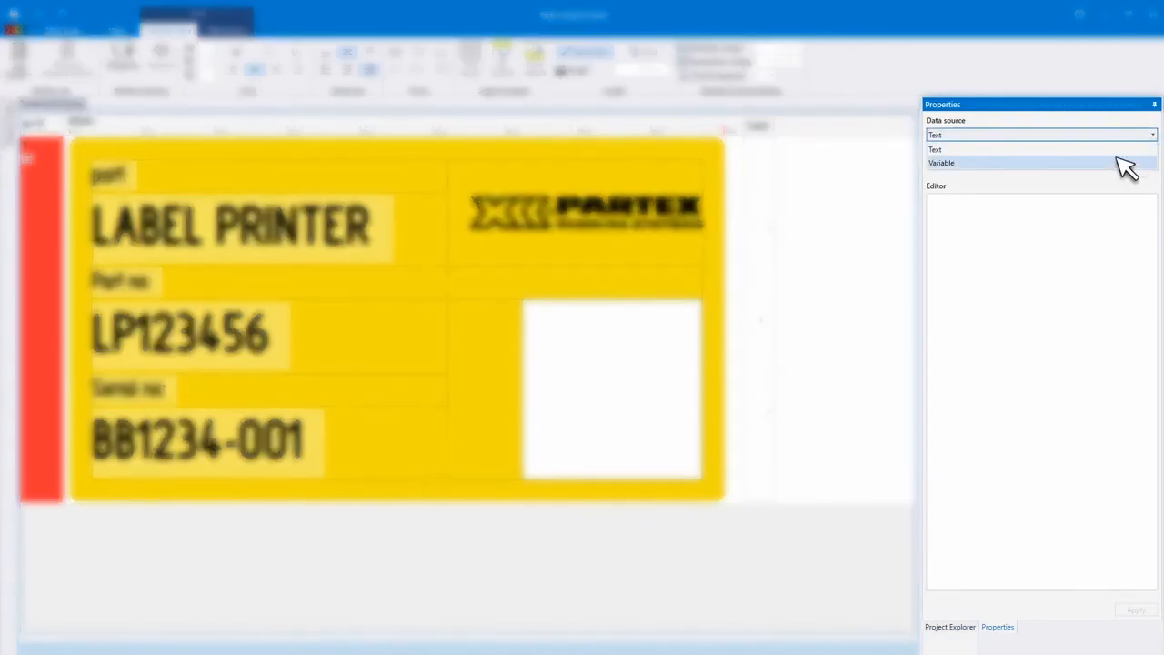
{"action": "left_click", "coordinate": [1118, 162]}
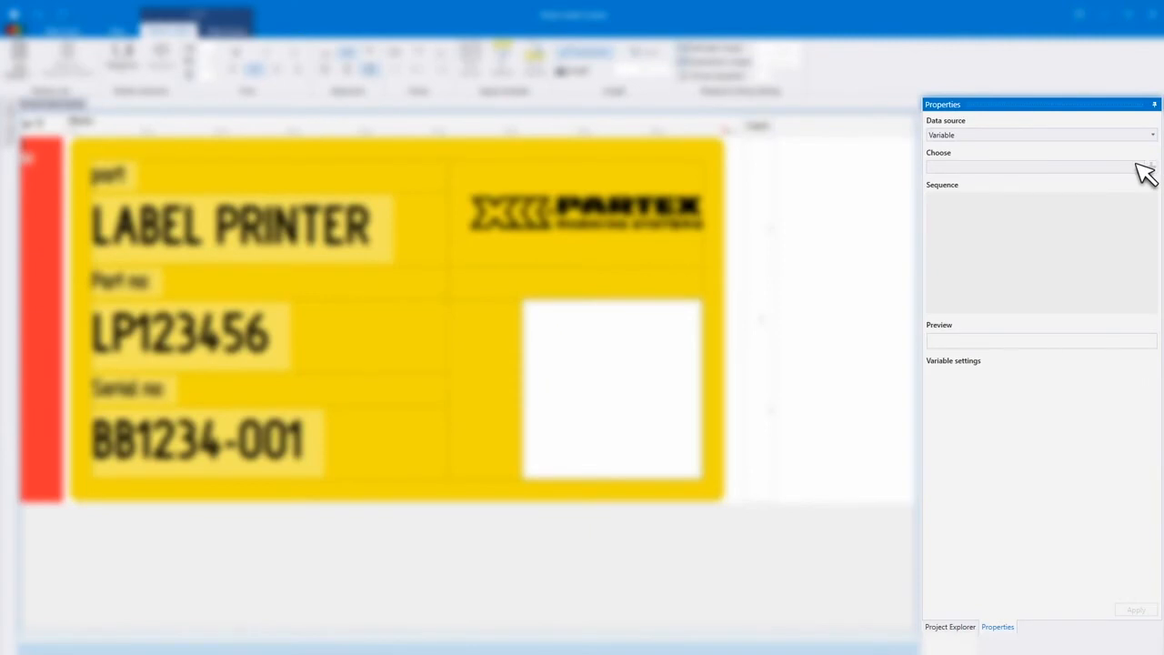
Add a Text element containing "PARTEX;" as the first item of the QR code's sequence.
{"action": "left_click", "coordinate": [1136, 166]}
{"action": "left_click", "coordinate": [1032, 258]}
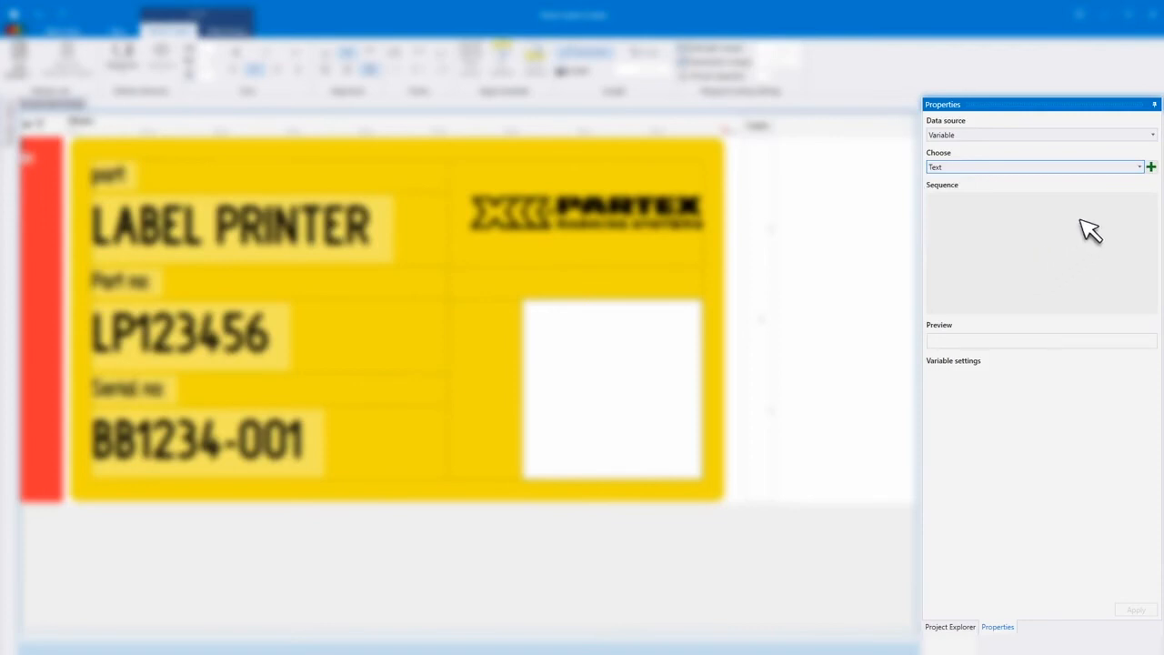
{"action": "left_click", "coordinate": [1151, 167]}
{"action": "type", "text": "PARTEX;"}
Add a Field element to the QR code's sequence and link it to the LABEL PRINTER cell.
{"action": "left_click", "coordinate": [1138, 167]}
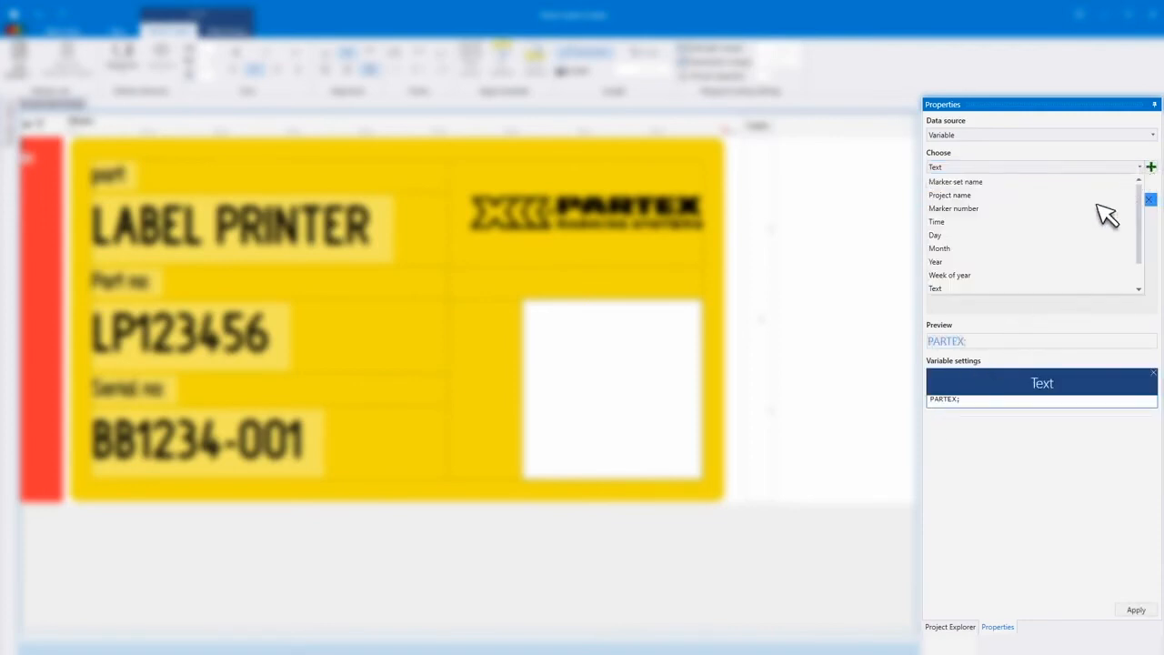
{"action": "left_click", "coordinate": [1020, 275]}
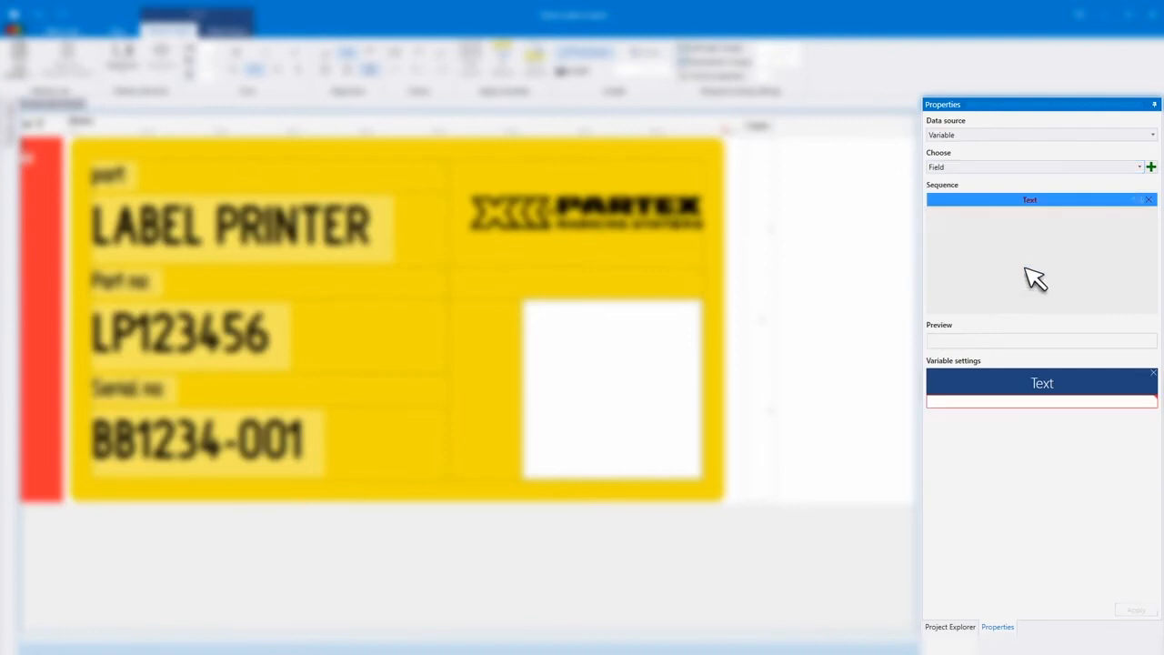
{"action": "left_click", "coordinate": [1150, 167]}
{"action": "left_click", "coordinate": [1016, 436]}
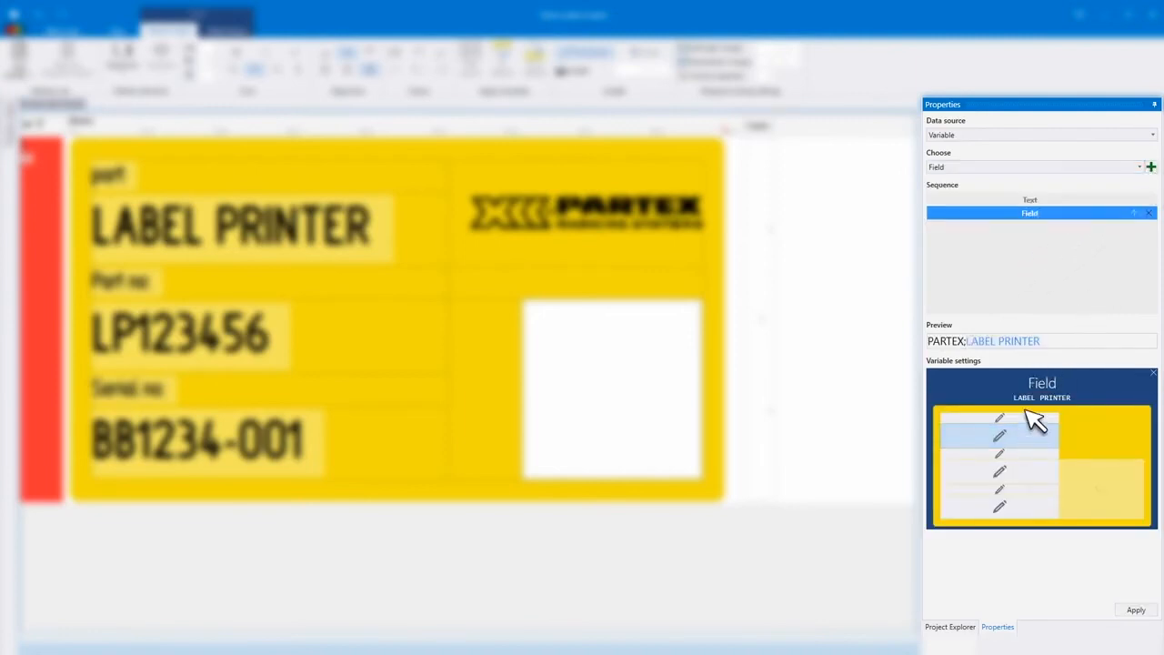
Add a Text element containing ";" after the LABEL PRINTER field in the sequence.
{"action": "left_click", "coordinate": [1138, 168]}
{"action": "left_click", "coordinate": [1026, 268]}
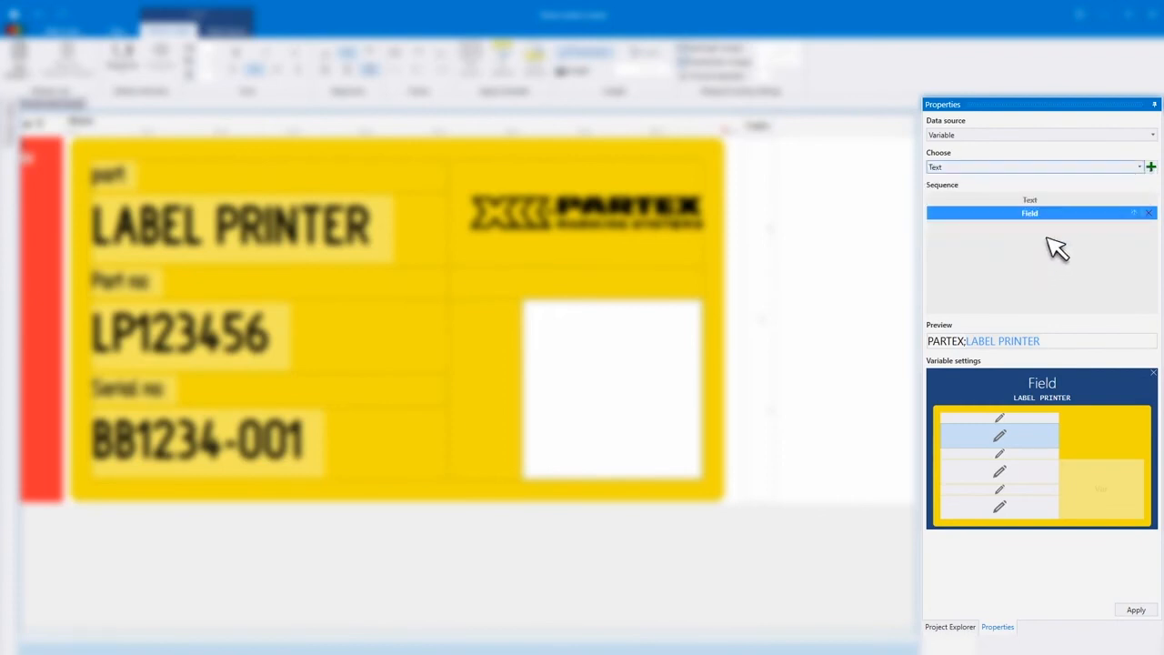
{"action": "left_click", "coordinate": [1150, 168]}
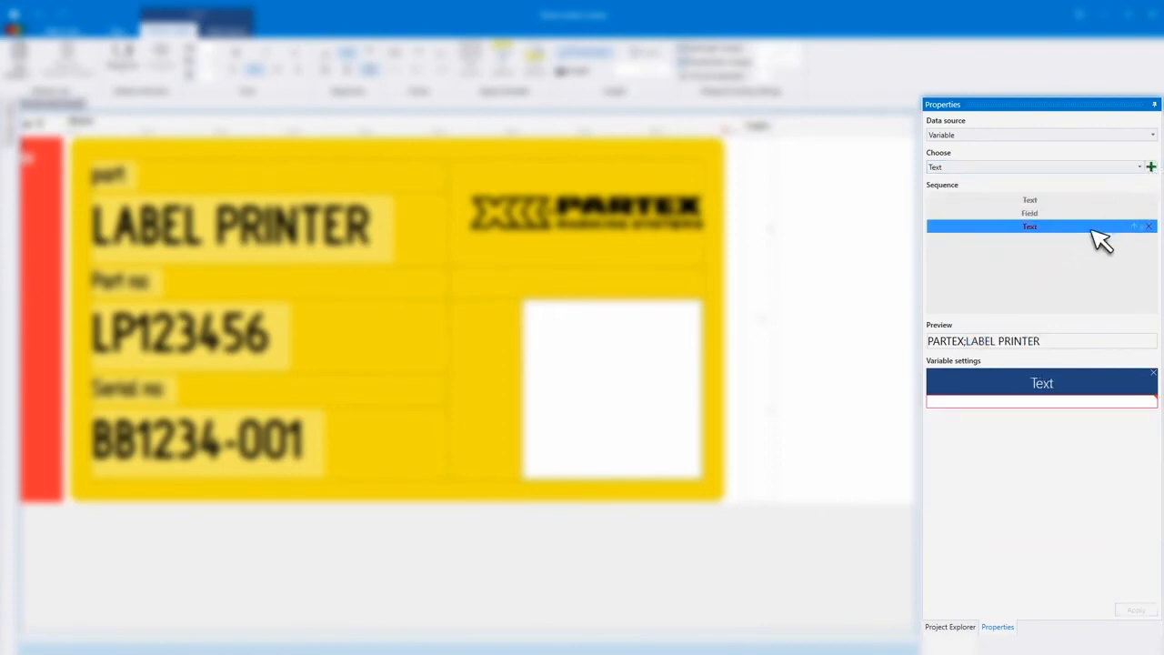
{"action": "left_click", "coordinate": [939, 402]}
{"action": "type", "text": ";"}
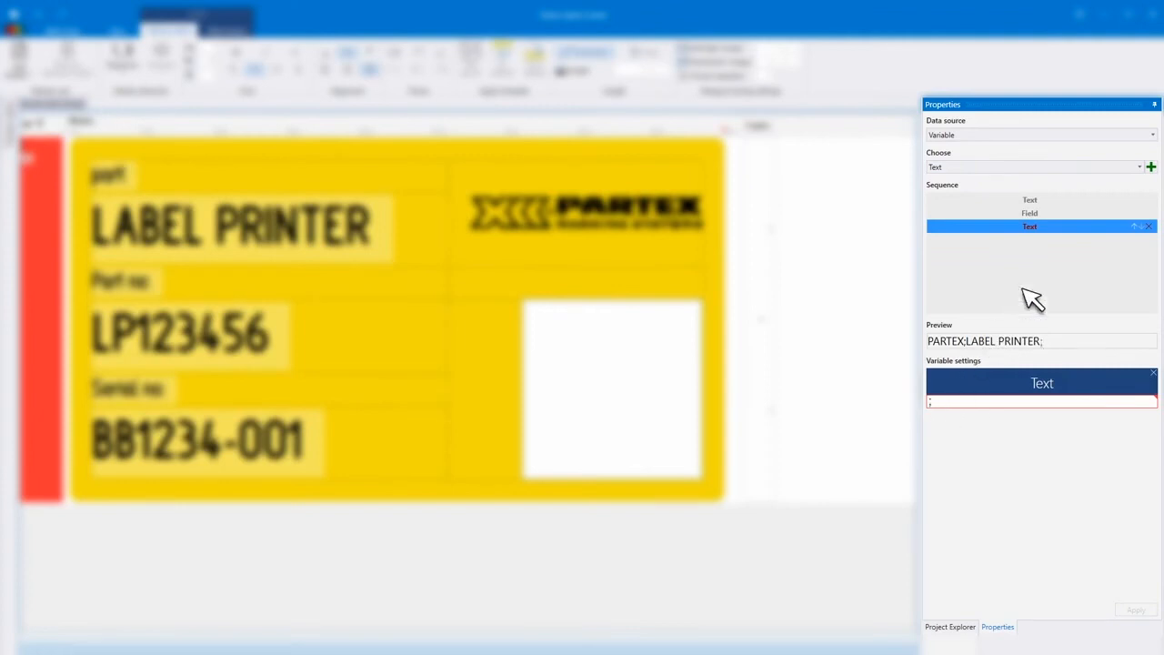
Add another Field element to the sequence and link it to the part number cell LP123456.
{"action": "left_click", "coordinate": [1117, 166]}
{"action": "scroll", "coordinate": [1091, 264], "scroll_direction": "down", "scroll_amount": 1}
{"action": "left_click", "coordinate": [1082, 276]}
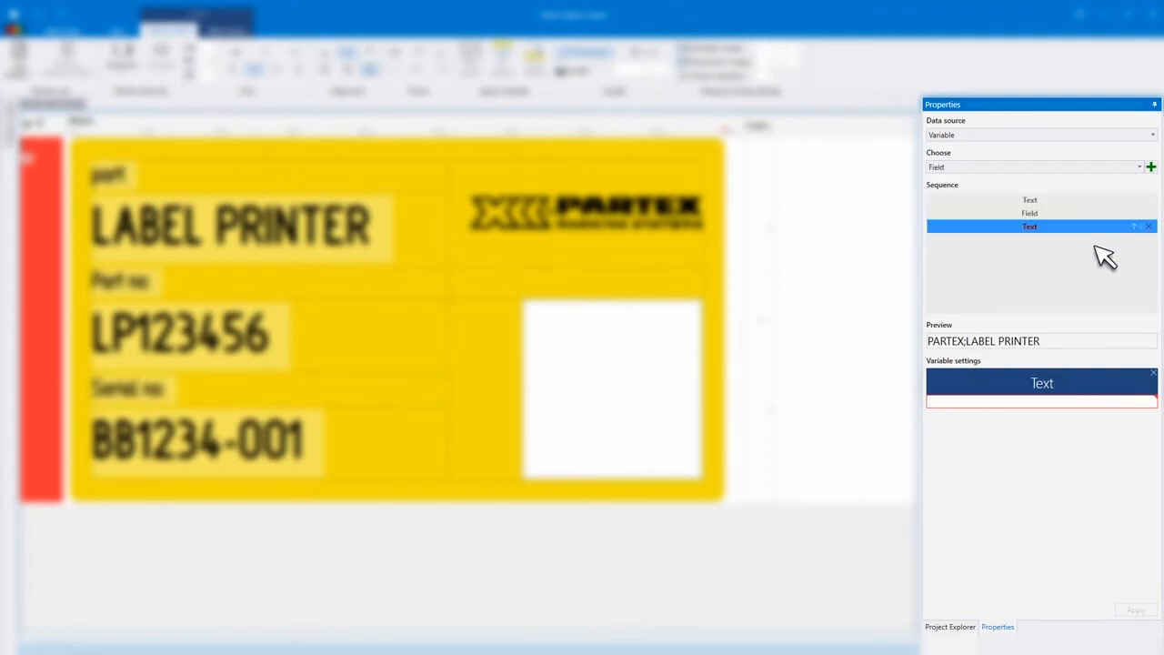
{"action": "left_click", "coordinate": [1152, 170]}
{"action": "left_click", "coordinate": [1023, 471]}
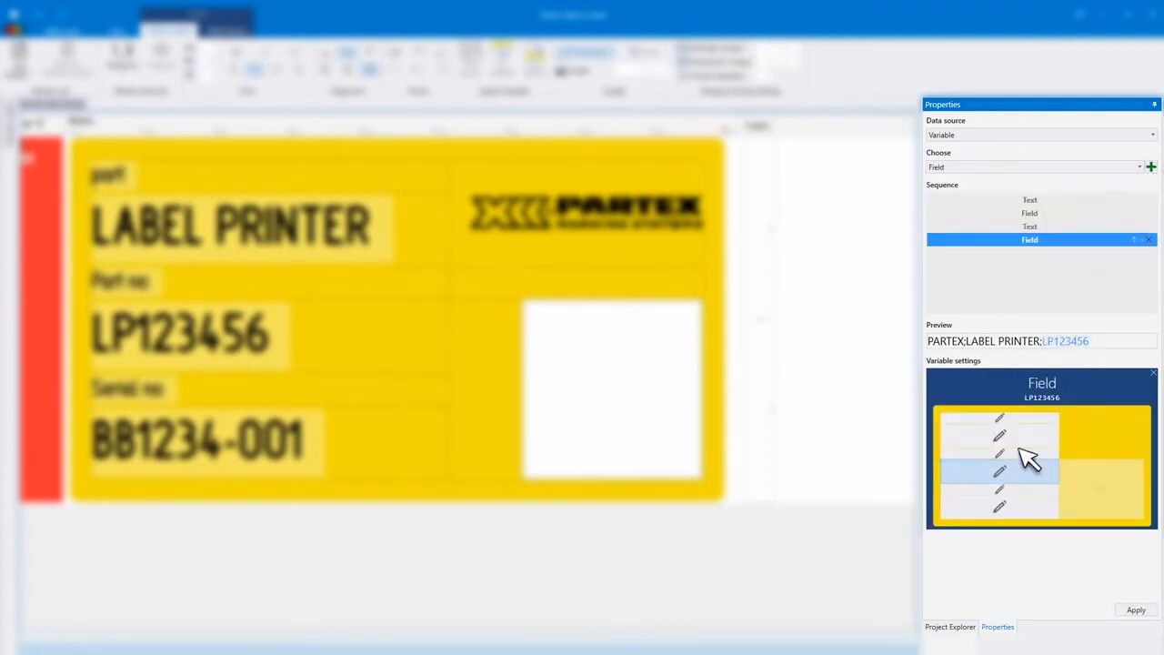
Add a Text element containing ";" after the part number field in the sequence.
{"action": "left_click", "coordinate": [1096, 170]}
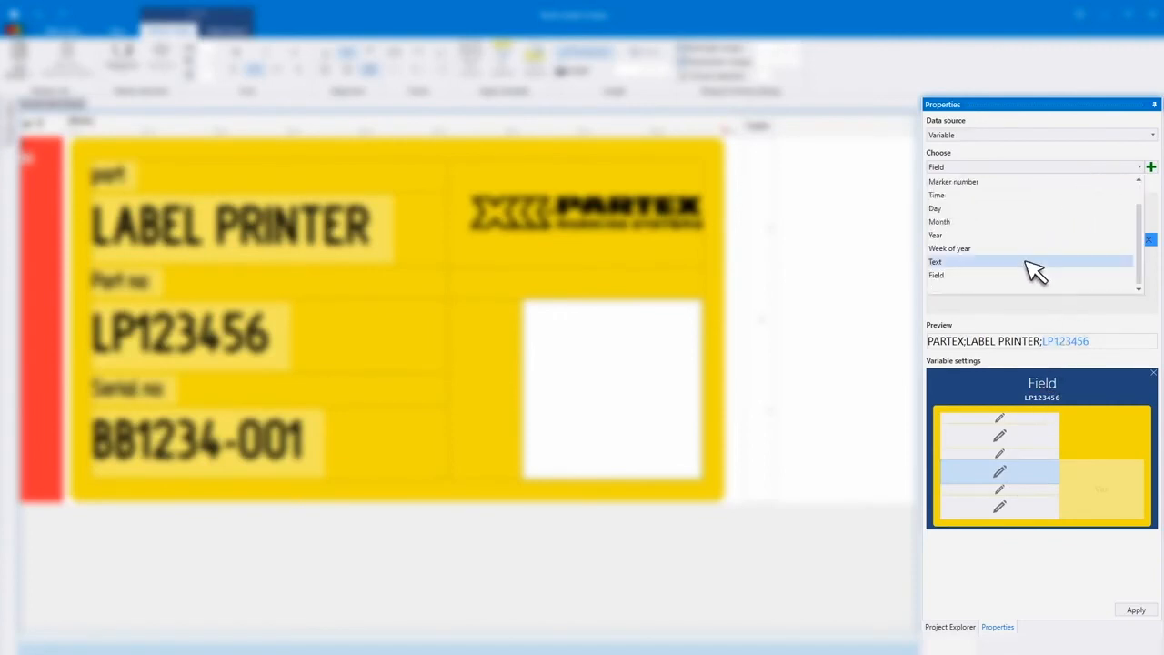
{"action": "left_click", "coordinate": [1035, 261]}
{"action": "left_click", "coordinate": [1150, 168]}
{"action": "left_click", "coordinate": [937, 400]}
{"action": "type", "text": ";"}
Add a final Field element to the sequence and link it to the serial number cell BB1234-001.
{"action": "left_click", "coordinate": [1109, 169]}
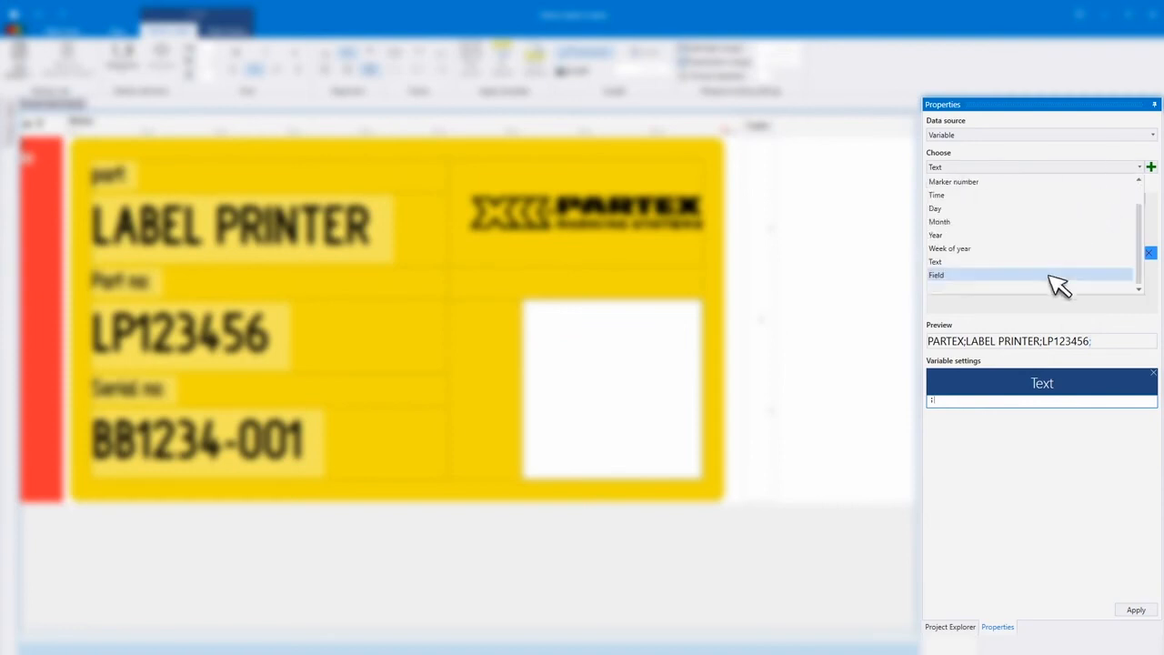
{"action": "left_click", "coordinate": [1051, 274]}
{"action": "left_click", "coordinate": [1150, 168]}
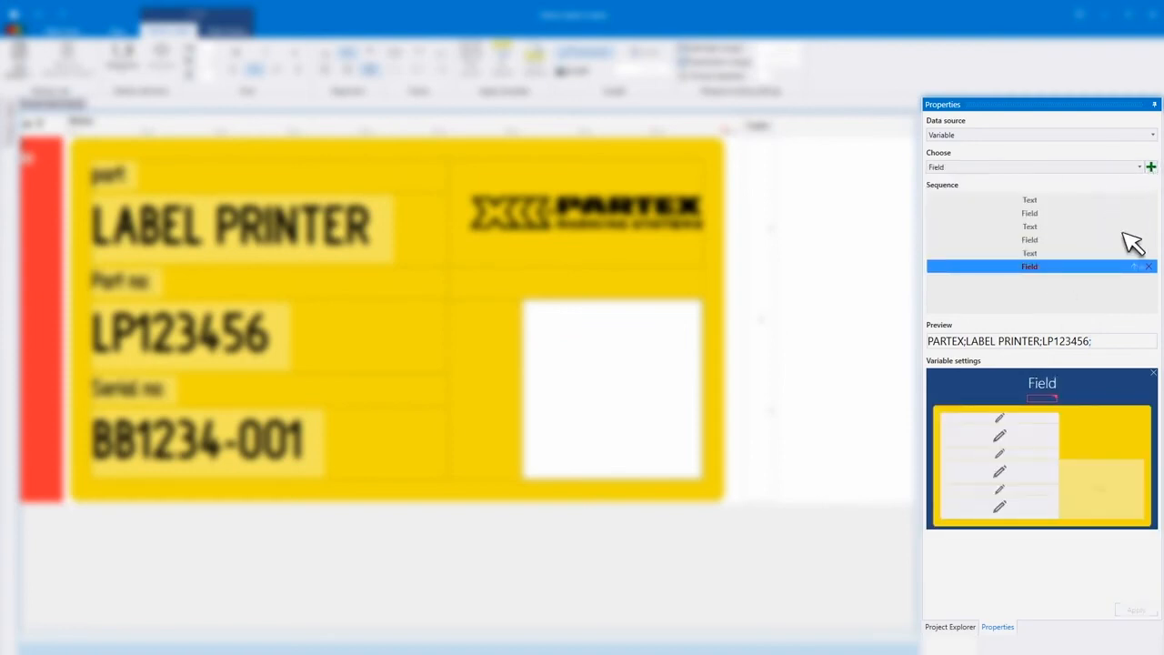
{"action": "left_click", "coordinate": [1008, 506]}
Examine the QR code's composed content by selecting its individual parts in the preview.
{"action": "left_click", "coordinate": [954, 341]}
{"action": "left_click", "coordinate": [1017, 341]}
{"action": "left_click", "coordinate": [1040, 342]}
{"action": "left_click", "coordinate": [1065, 341]}
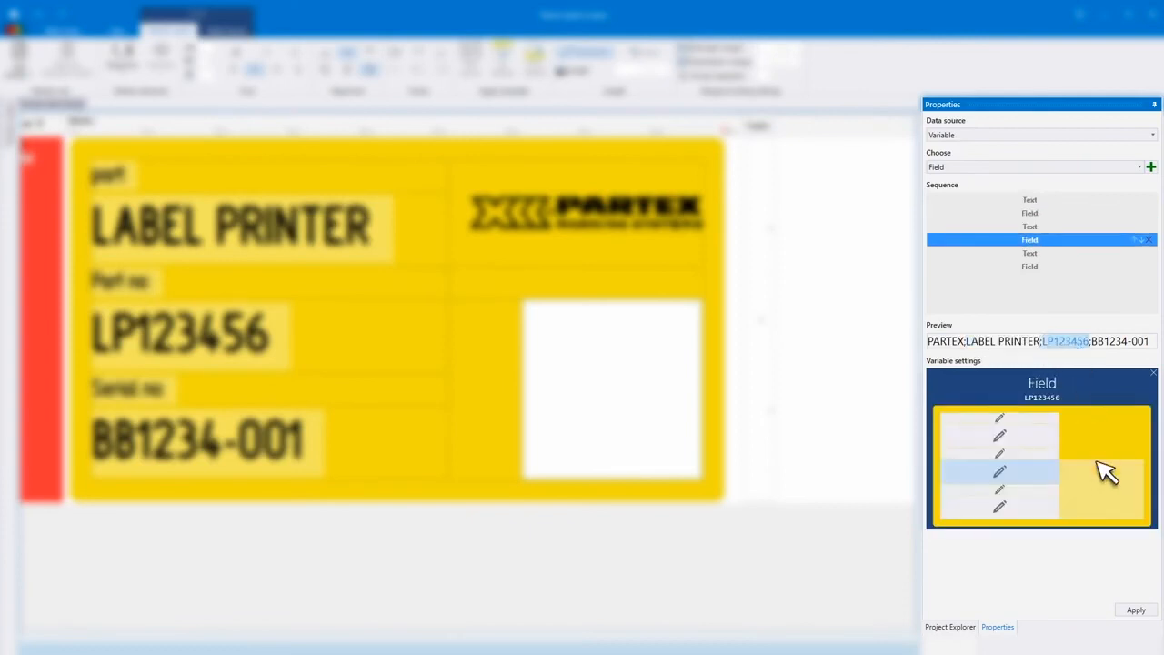
Apply the composed text and field sequence as the content of the QR code.
{"action": "left_click", "coordinate": [1135, 609]}
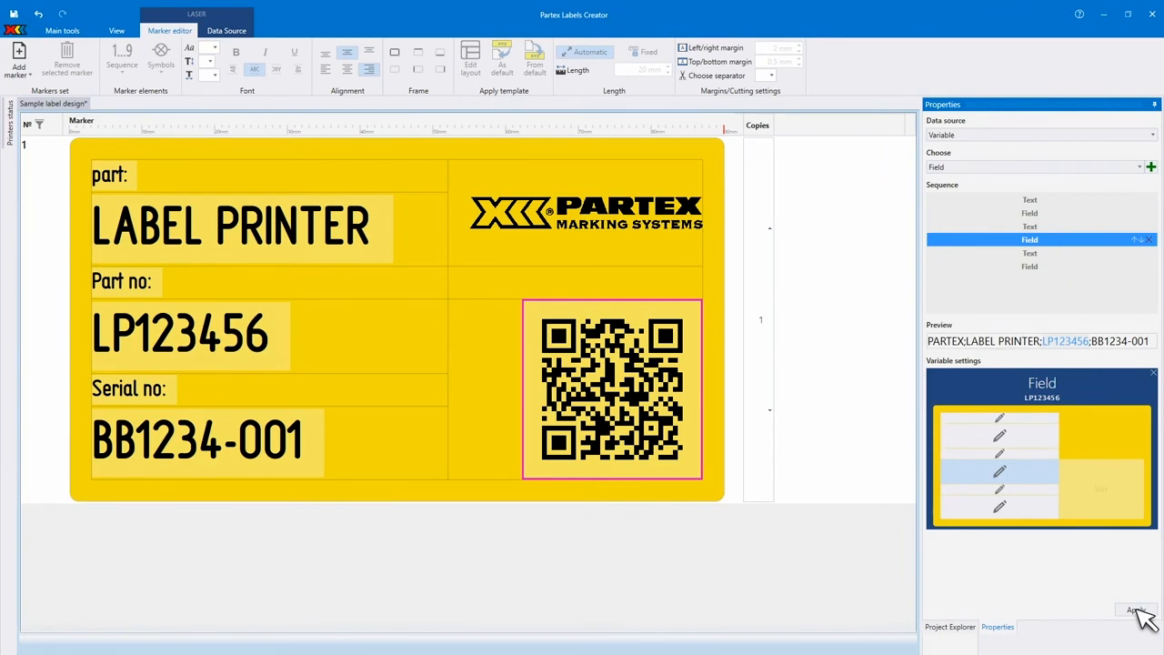
{"action": "left_click", "coordinate": [1136, 608]}
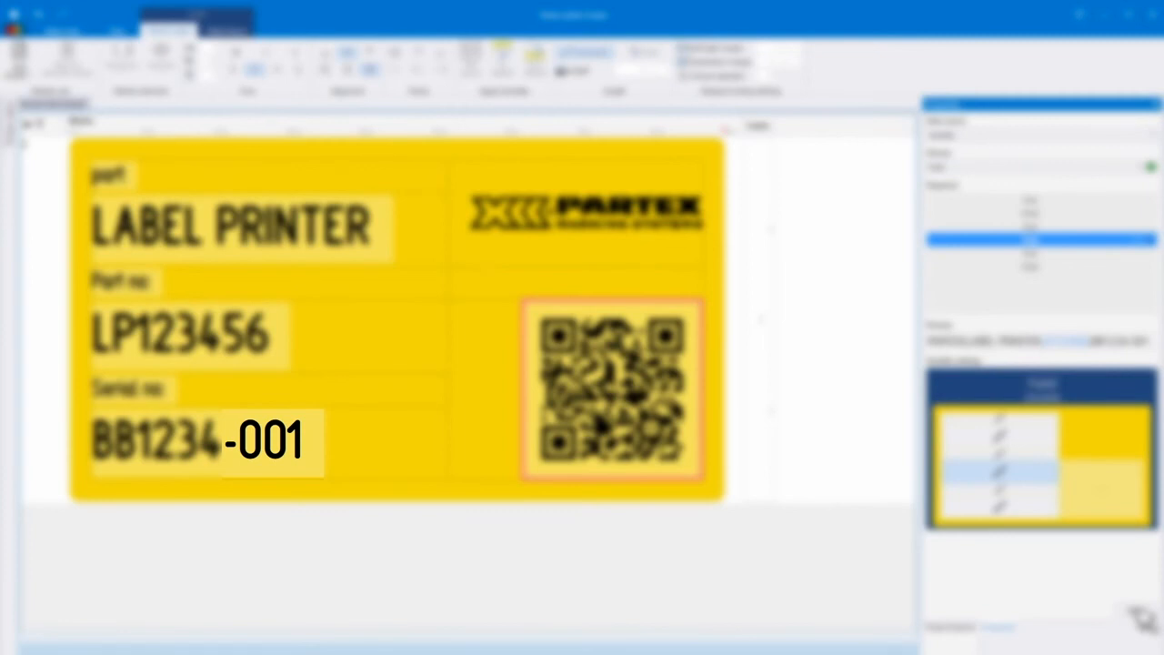
Edit the serial number text on the label, removing the trailing 001 so only "BB1234-" remains.
{"action": "double_click", "coordinate": [316, 446]}
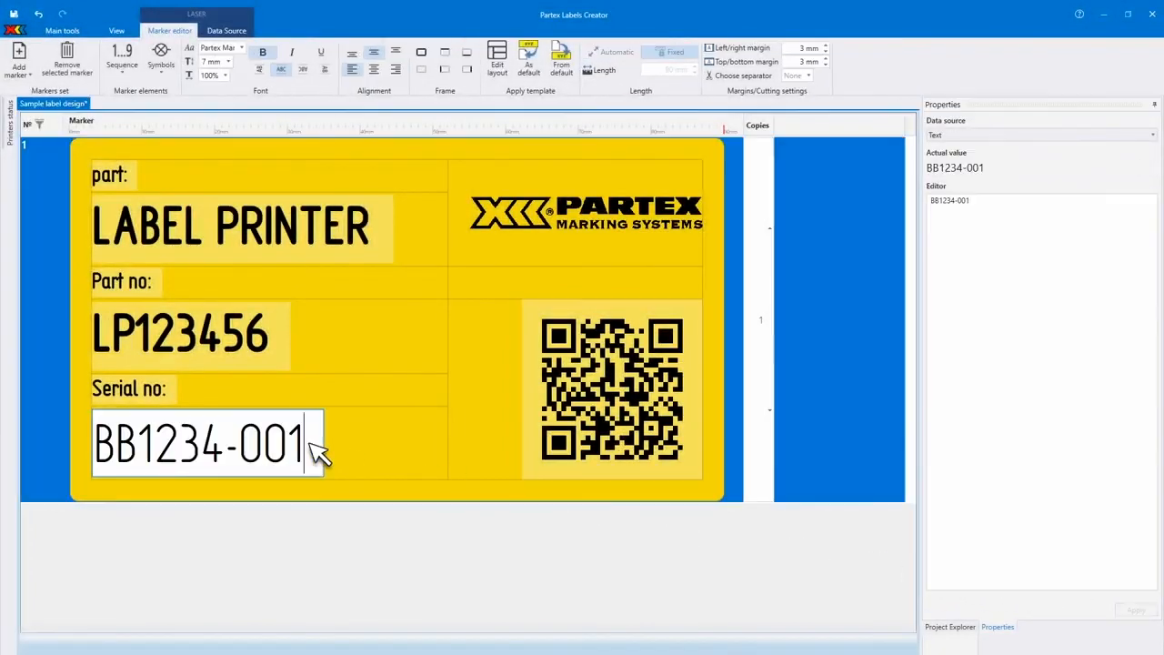
{"action": "key", "text": "BackSpace"}
{"action": "key", "text": "BackSpace"}
{"action": "key", "text": "BackSpace"}
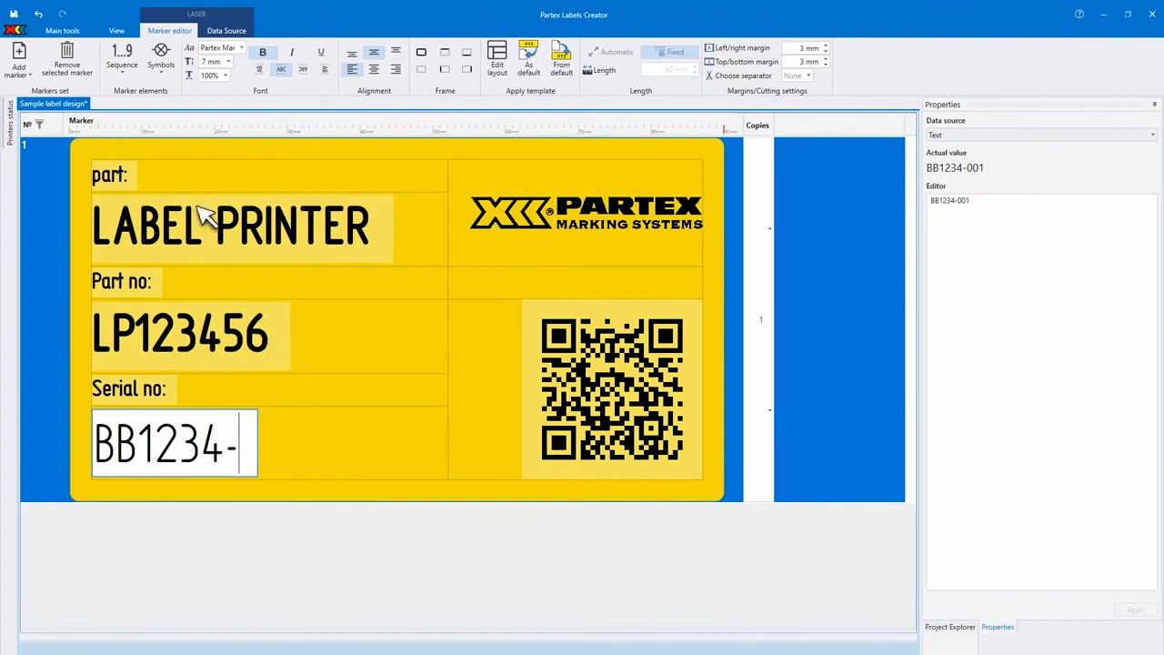
Append a decimal sequence from 1 to 100 with left zero padding to the serial number and apply it.
{"action": "left_click", "coordinate": [125, 55]}
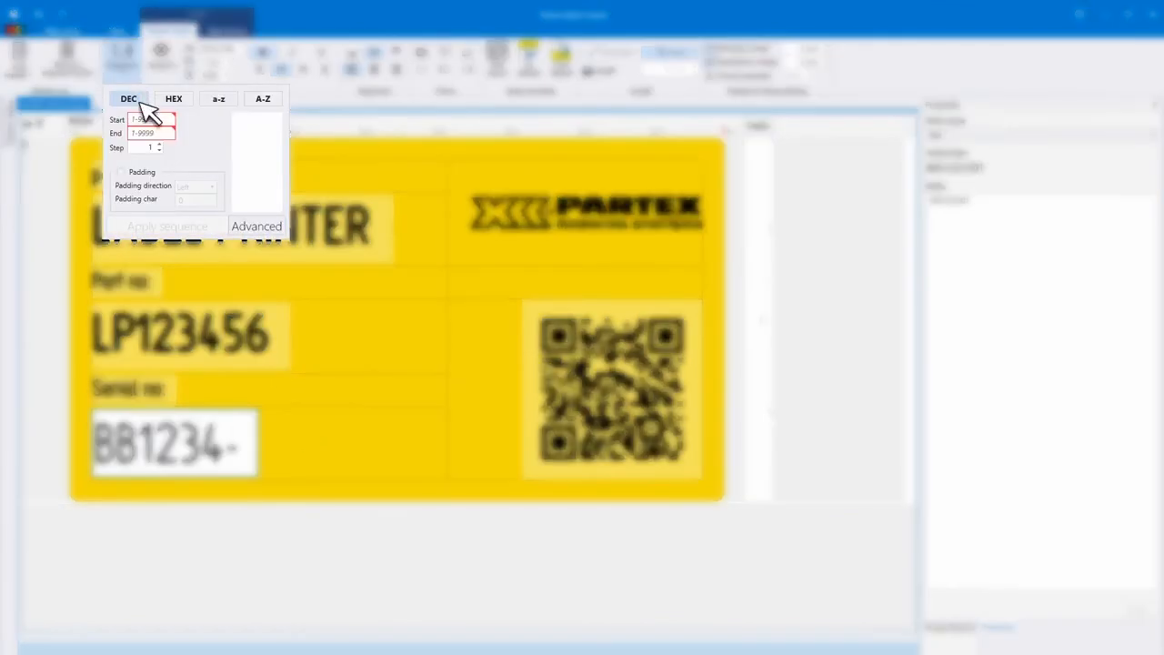
{"action": "left_click", "coordinate": [145, 121]}
{"action": "type", "text": "1"}
{"action": "left_click", "coordinate": [147, 134]}
{"action": "type", "text": "100"}
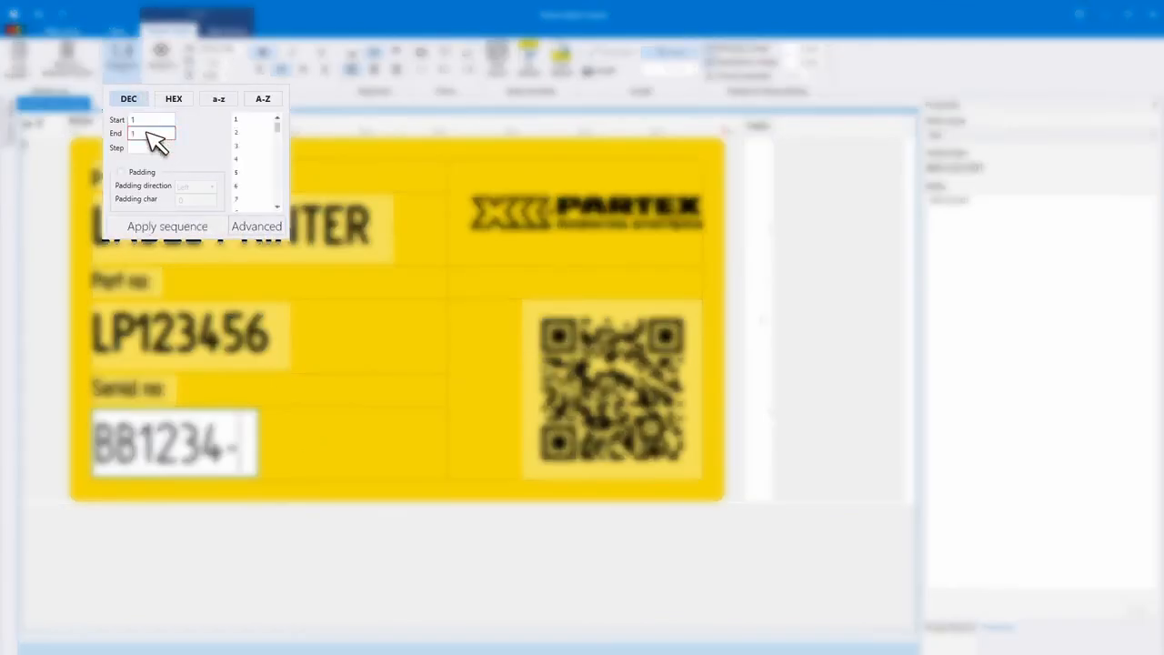
{"action": "left_click", "coordinate": [125, 172]}
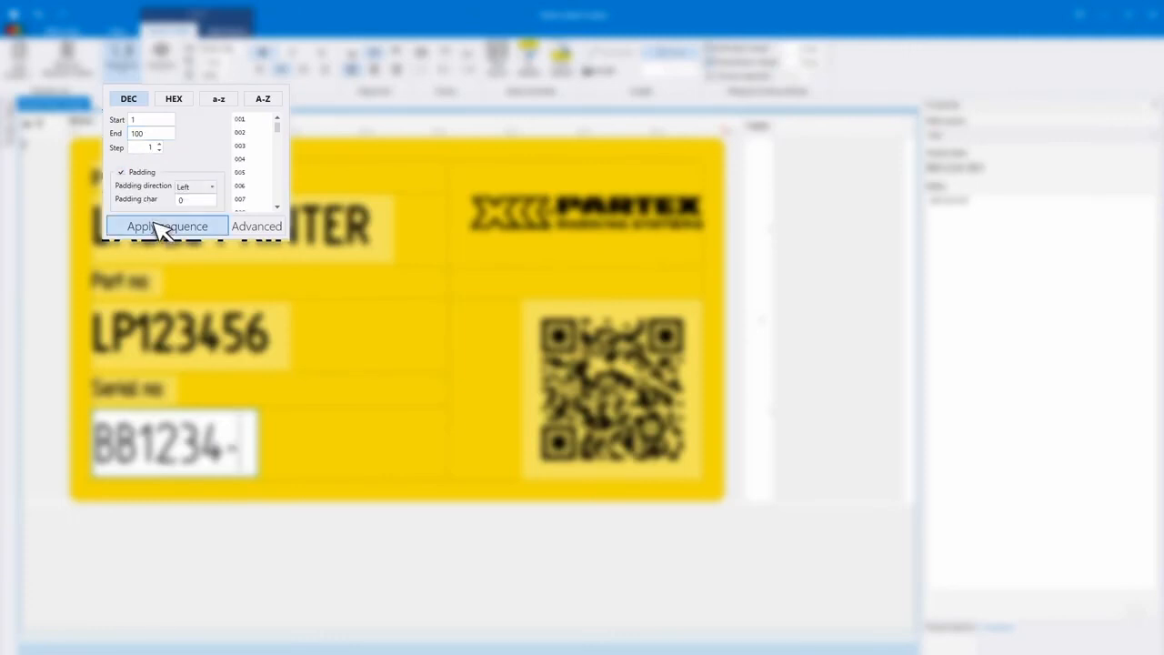
{"action": "left_click", "coordinate": [160, 226]}
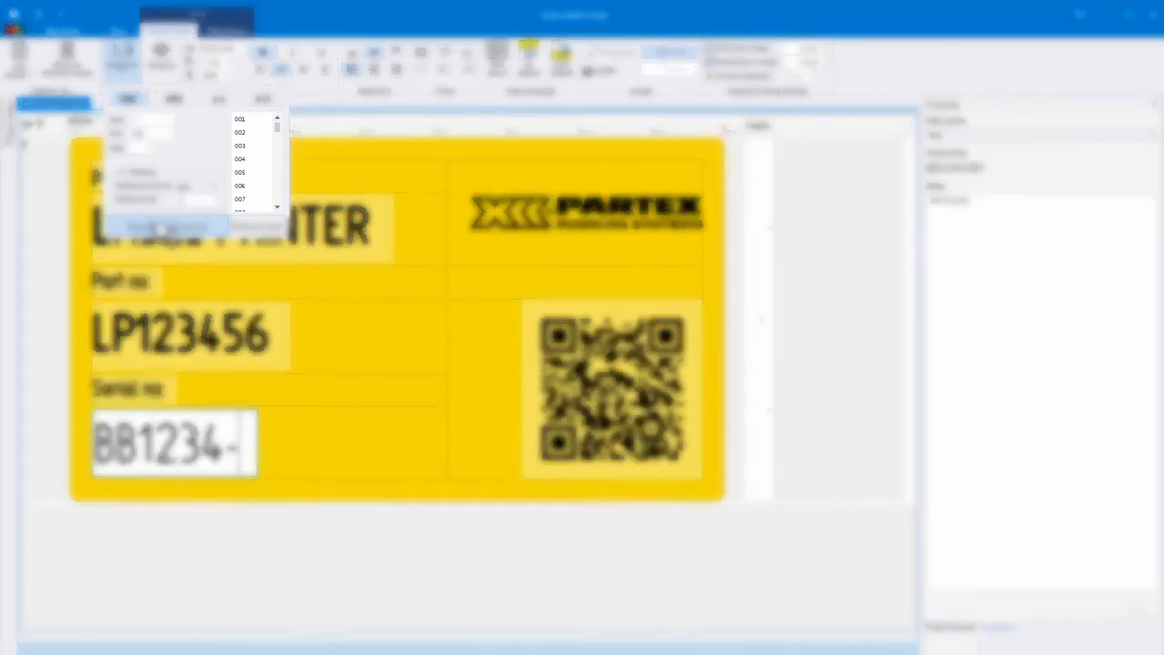
{"action": "left_click", "coordinate": [160, 226]}
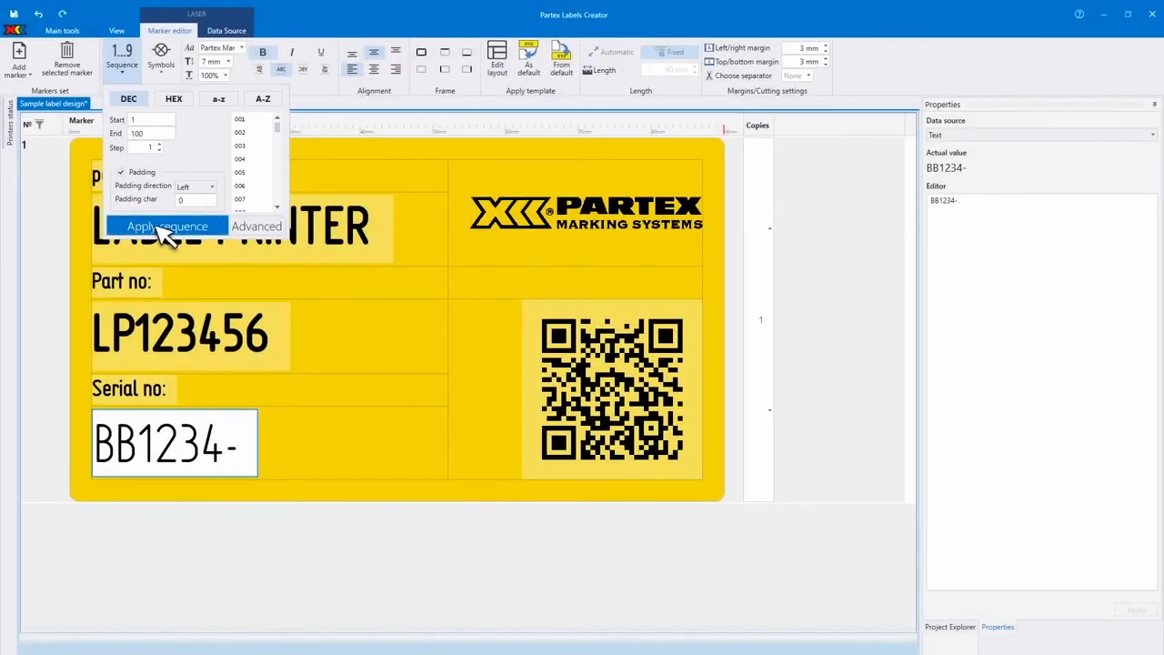
{"action": "left_click", "coordinate": [846, 308]}
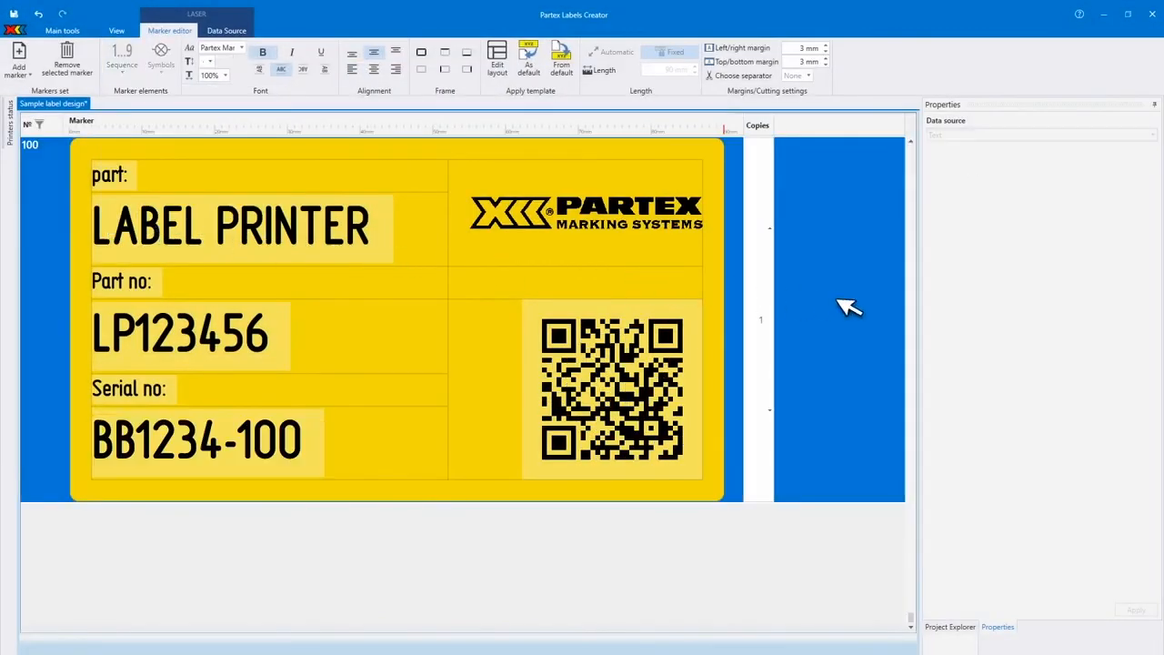
Show the project overview and print all markers of the Sample label design set on the Desktop Printer.
{"action": "left_click_drag", "start_coordinate": [911, 619], "coordinate": [912, 155]}
{"action": "left_click", "coordinate": [950, 626]}
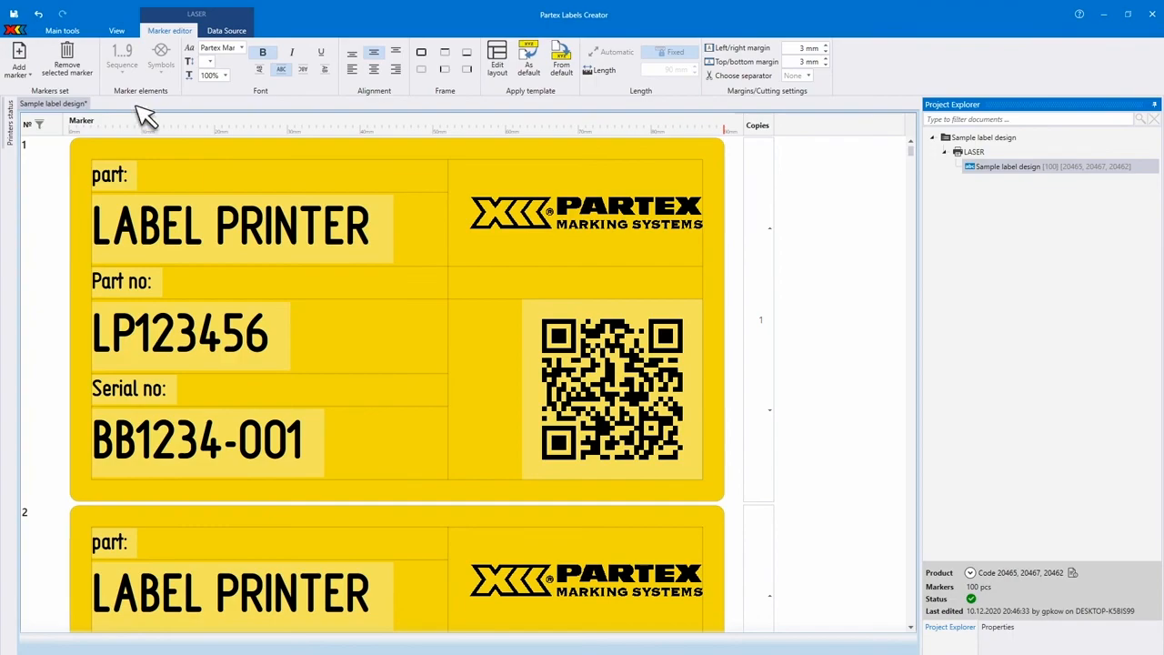
{"action": "left_click", "coordinate": [16, 35]}
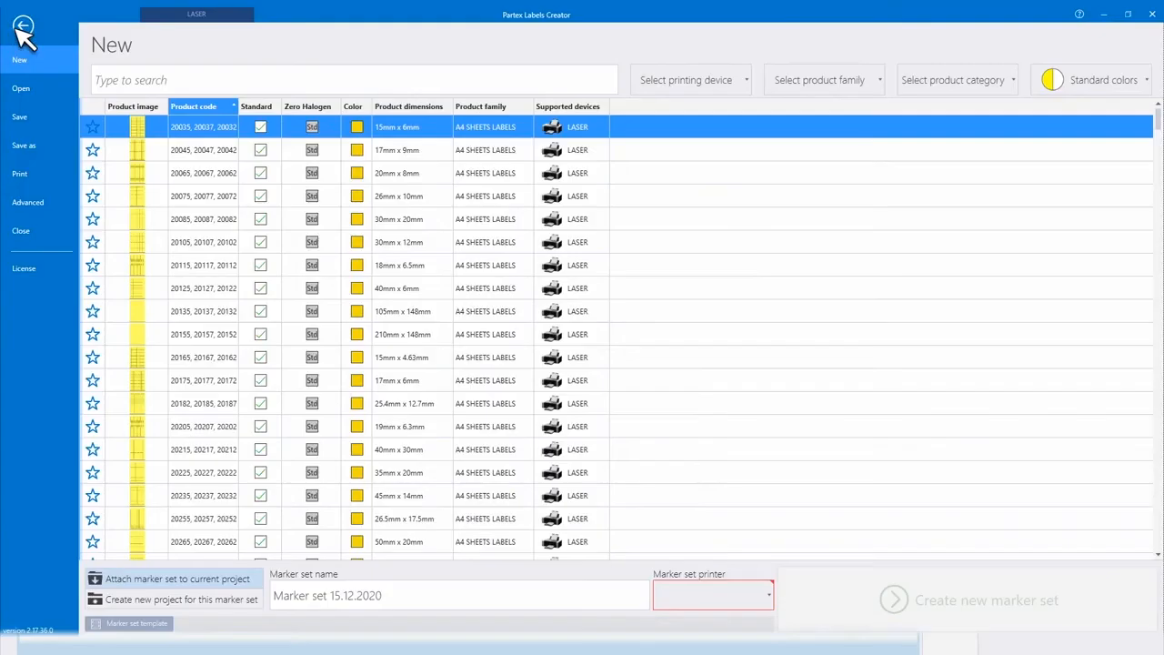
{"action": "left_click", "coordinate": [21, 177]}
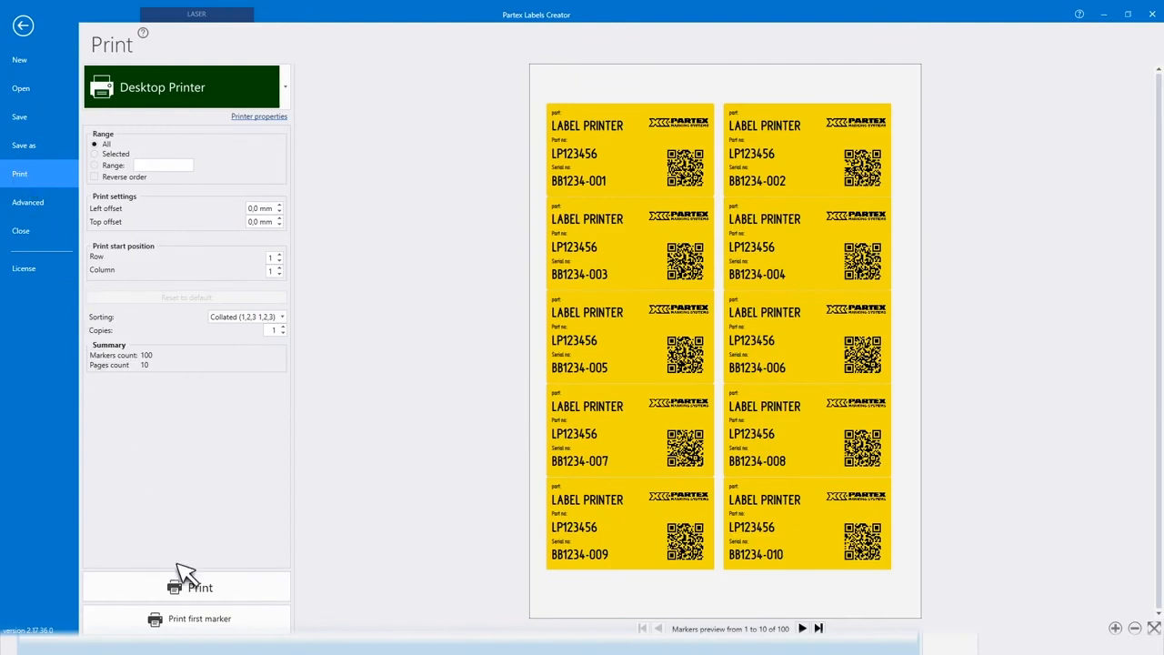
{"action": "left_click", "coordinate": [191, 589]}
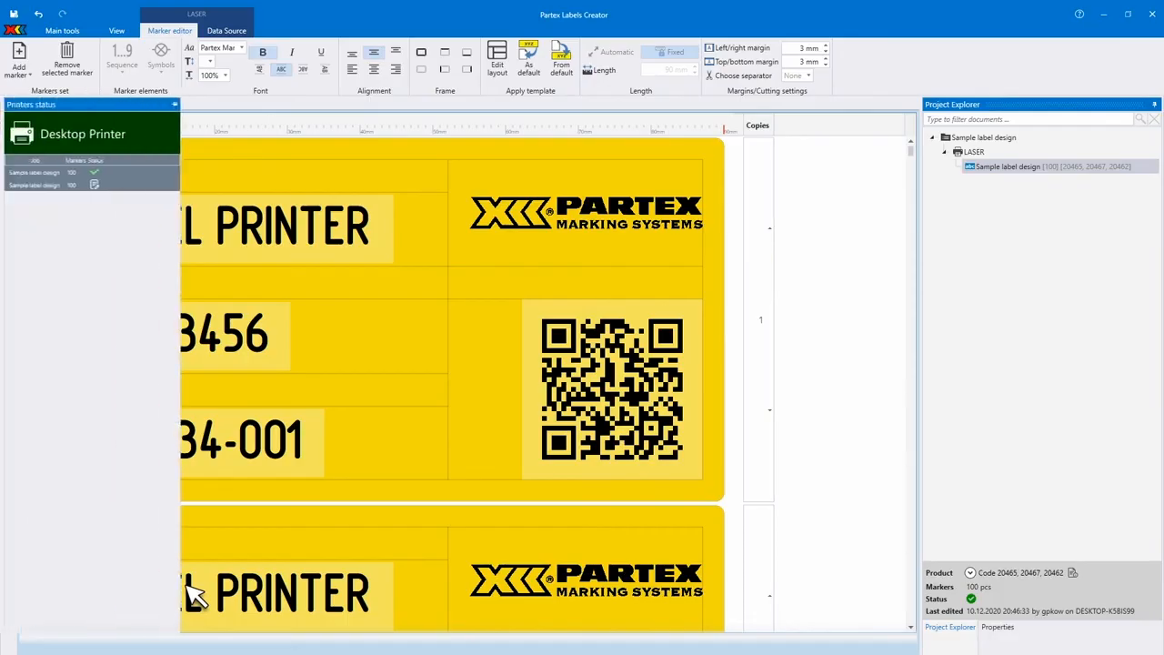